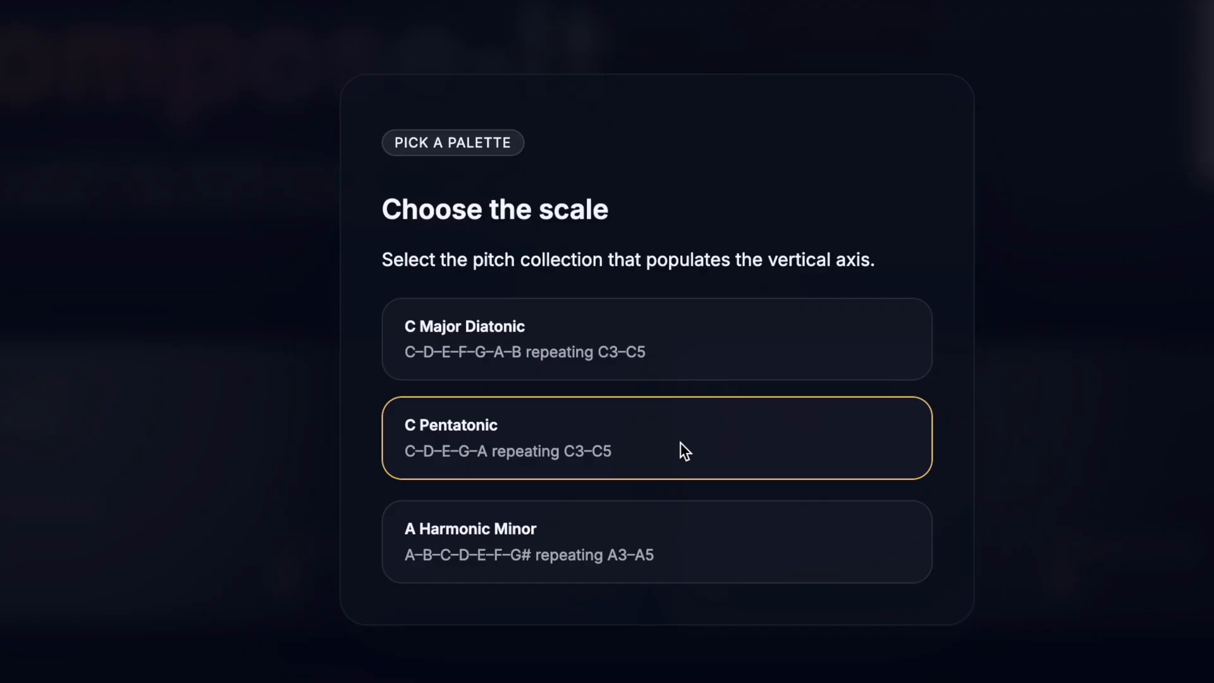
Choose the C Major Diatonic scale for the composition and look through the note lengths in the palette.
left_click(680, 352)
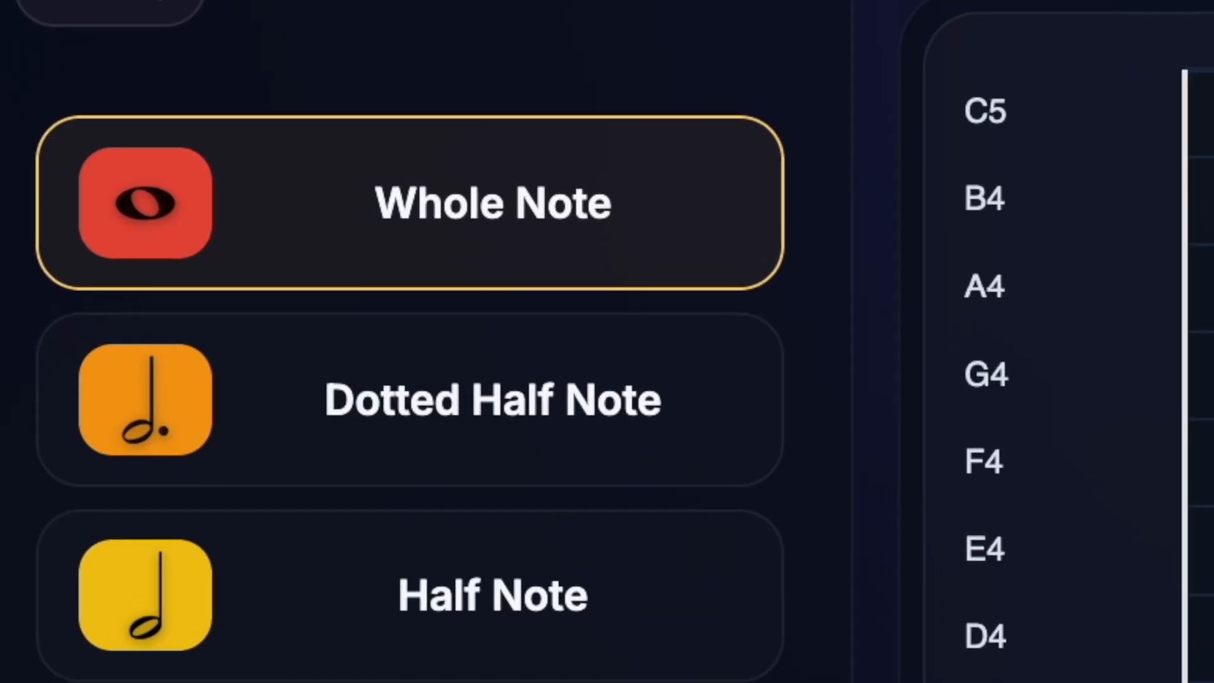
scroll(424, 341, "down", 3)
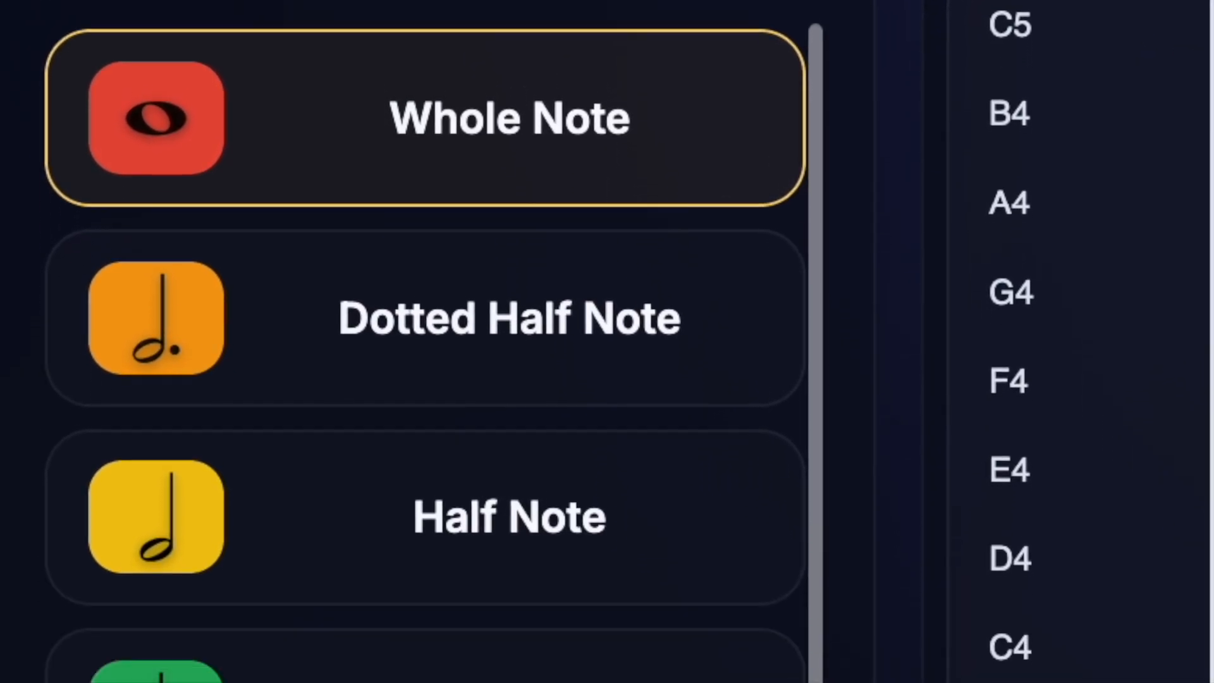
scroll(424, 341, "down", 5)
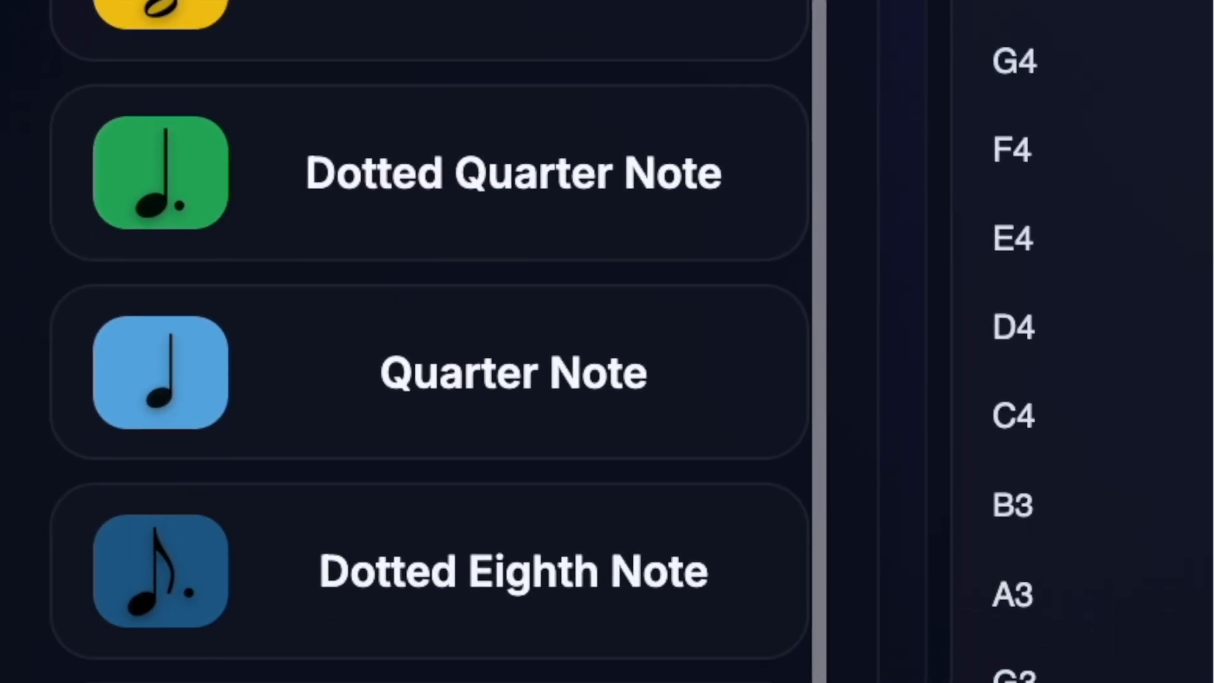
scroll(430, 341, "down", 5)
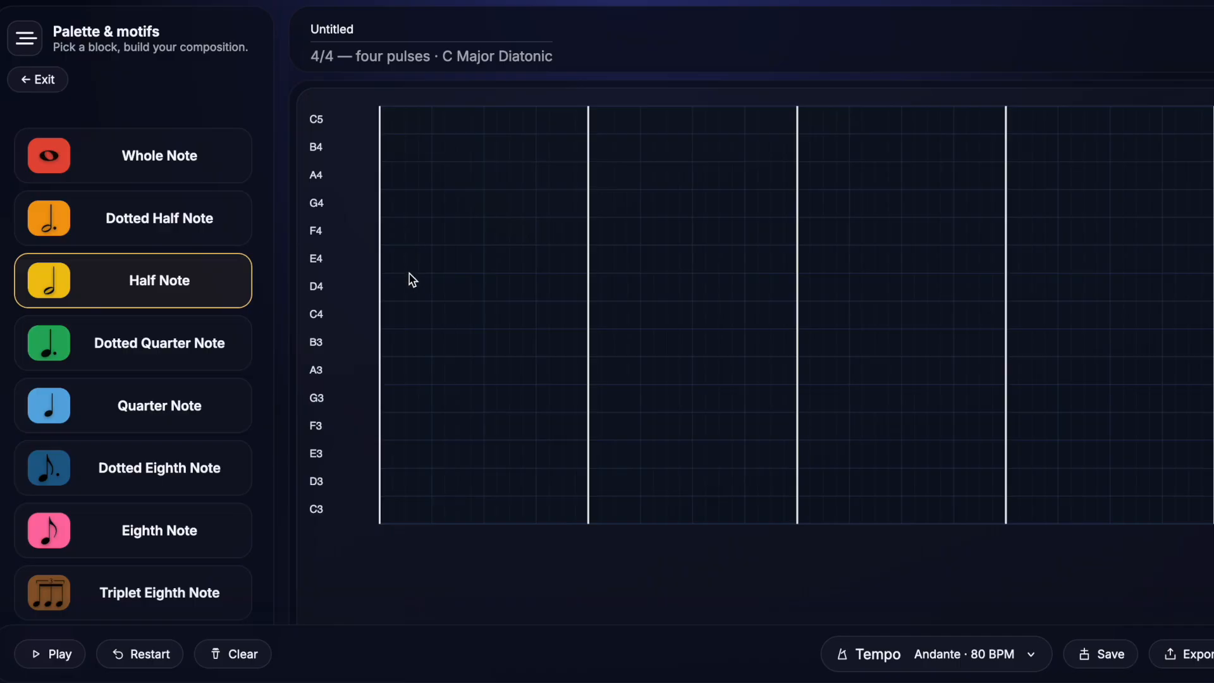
Place a whole note on C4 in the first measure, and a quarter note on E4 plus eighth notes on F4 and G4 in the second.
left_click(440, 321)
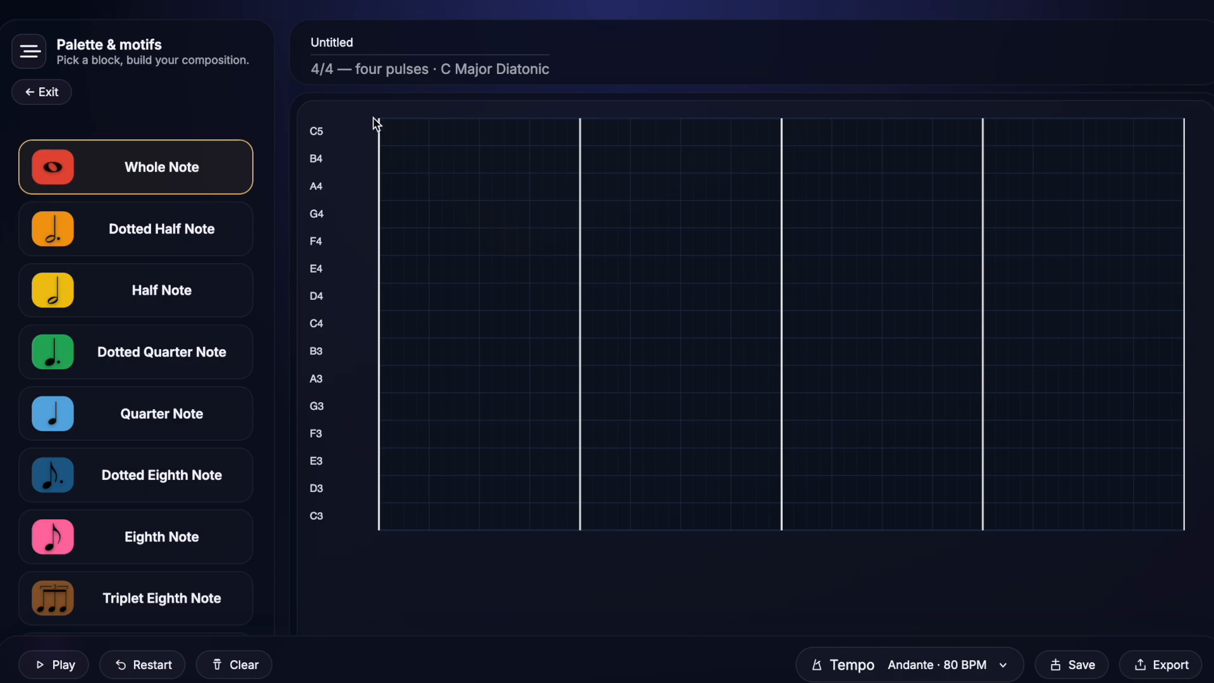
left_click(481, 325)
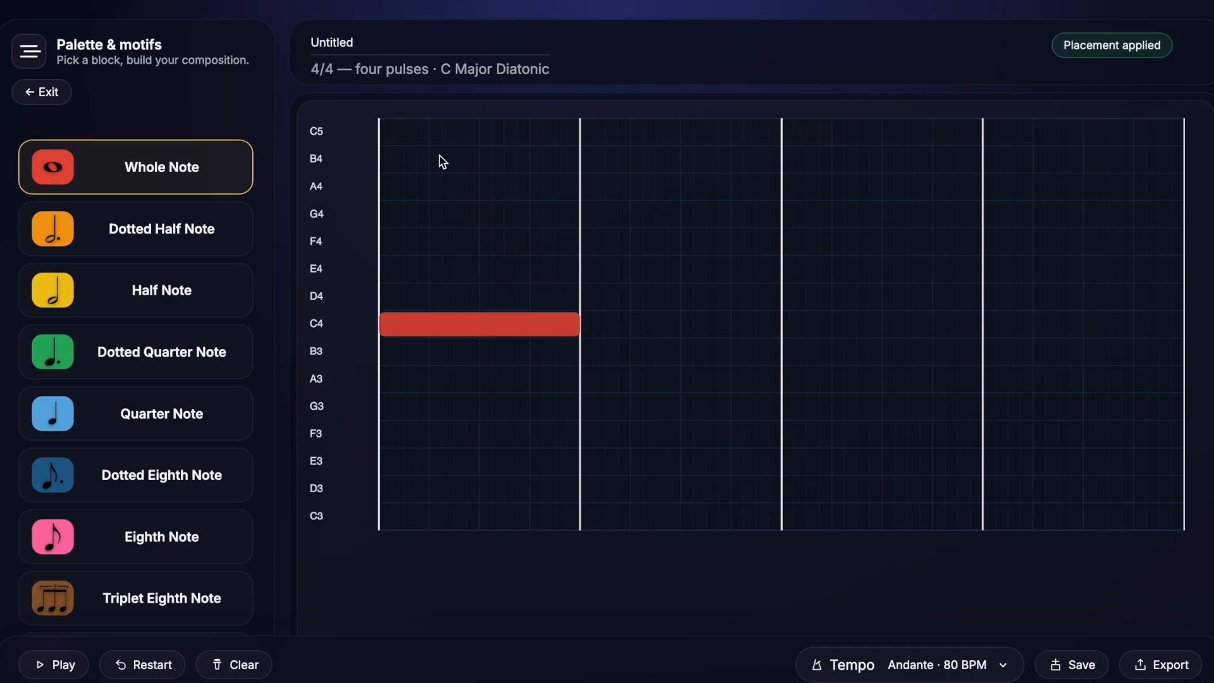
left_click(129, 415)
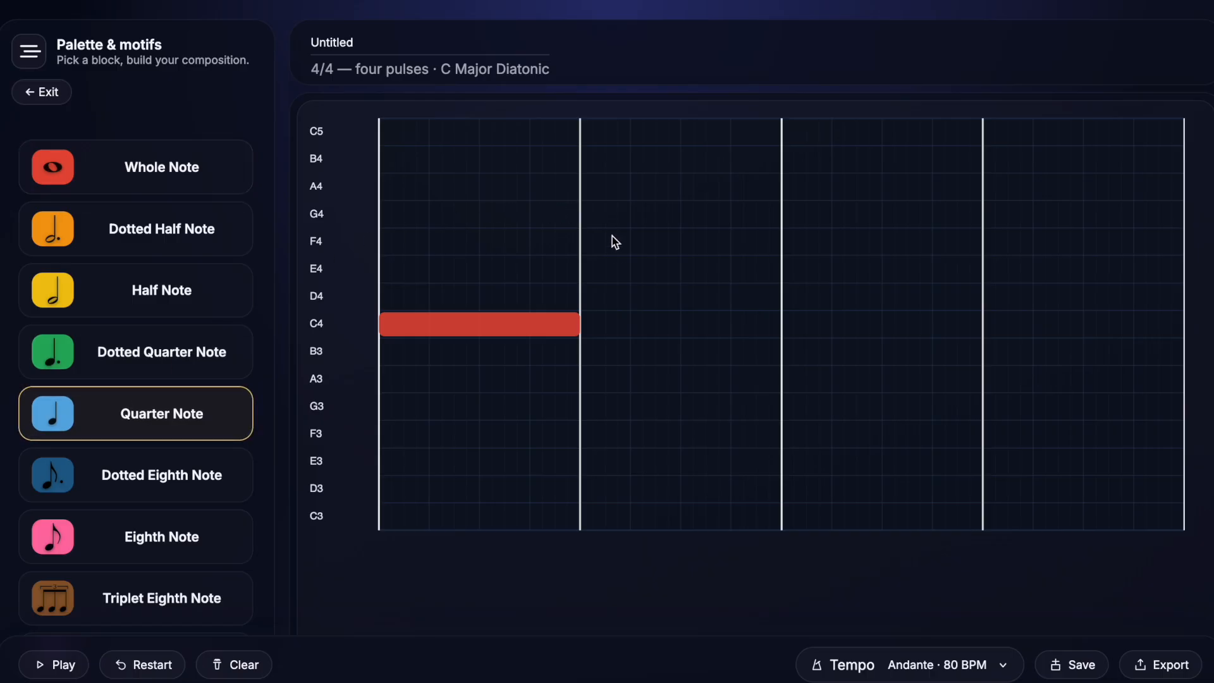
left_click(606, 272)
left_click(99, 537)
left_click(645, 242)
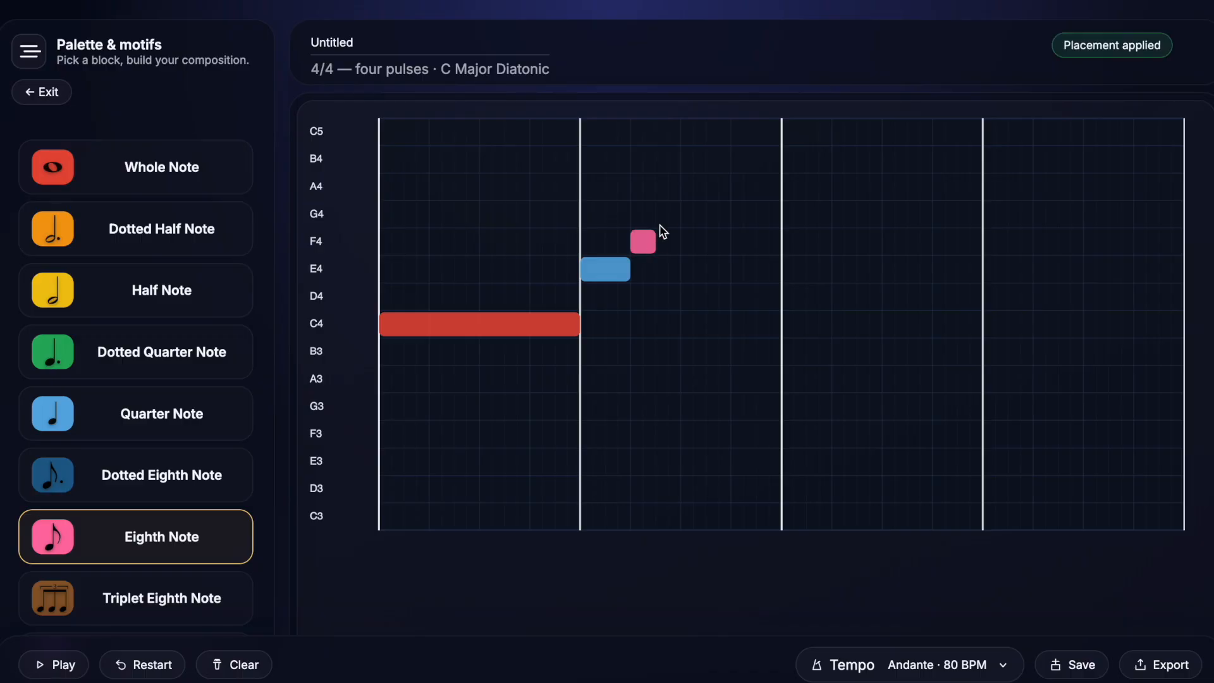
left_click(670, 215)
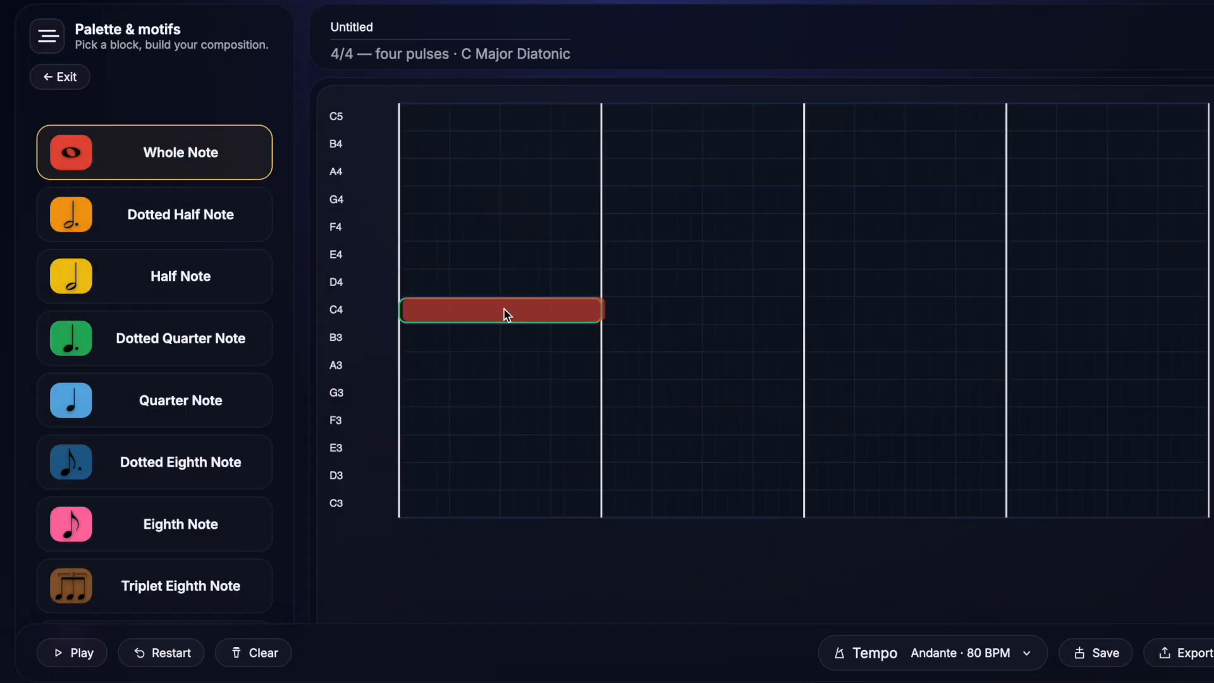
Fill the first measure with a whole note on C4, and the second with a half note on E4 and quarter notes on D4 and G4.
left_click(506, 315)
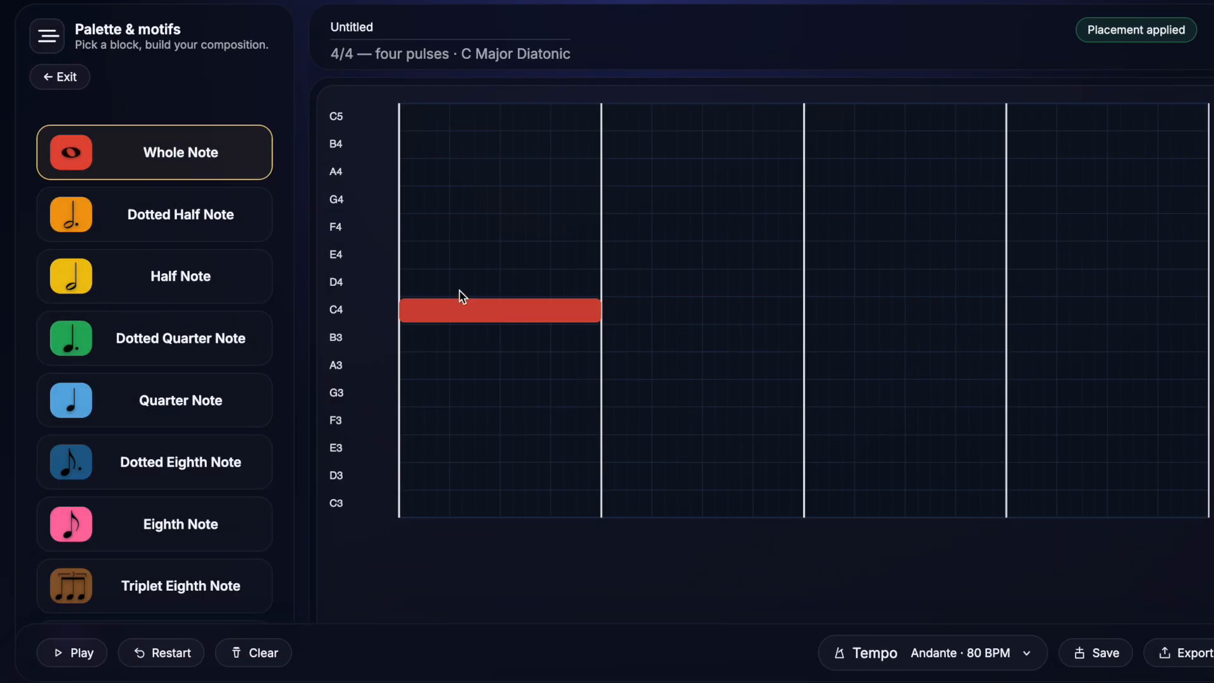
left_click(162, 284)
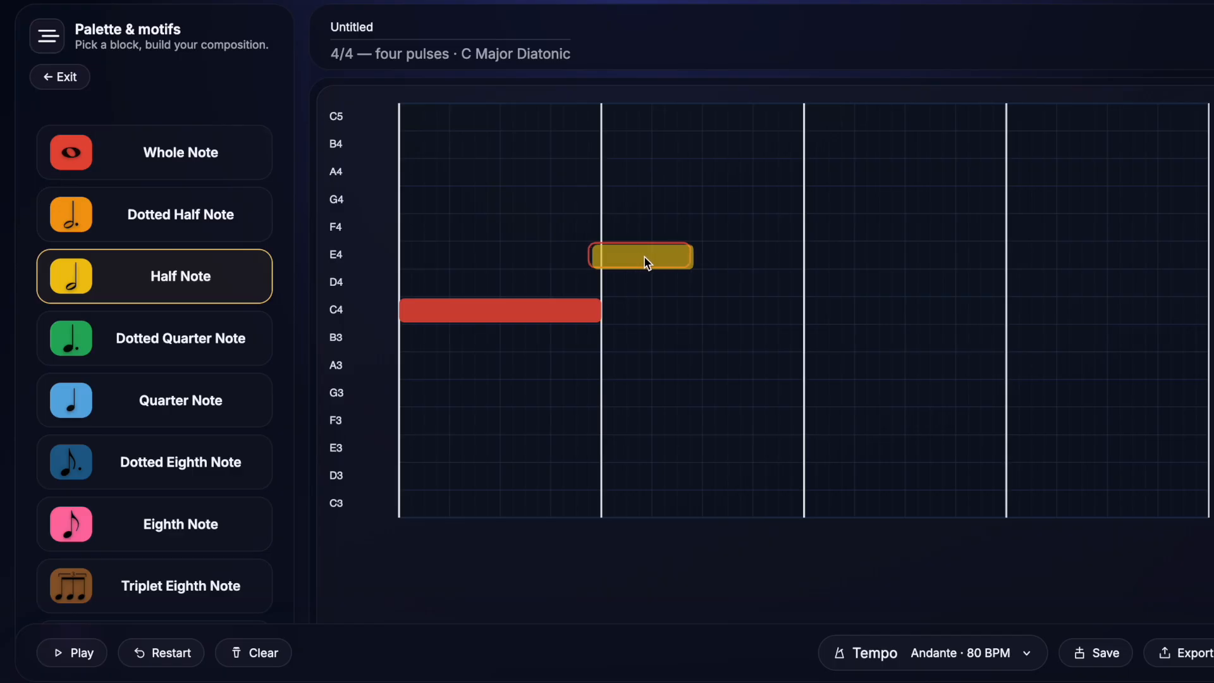
left_click(652, 259)
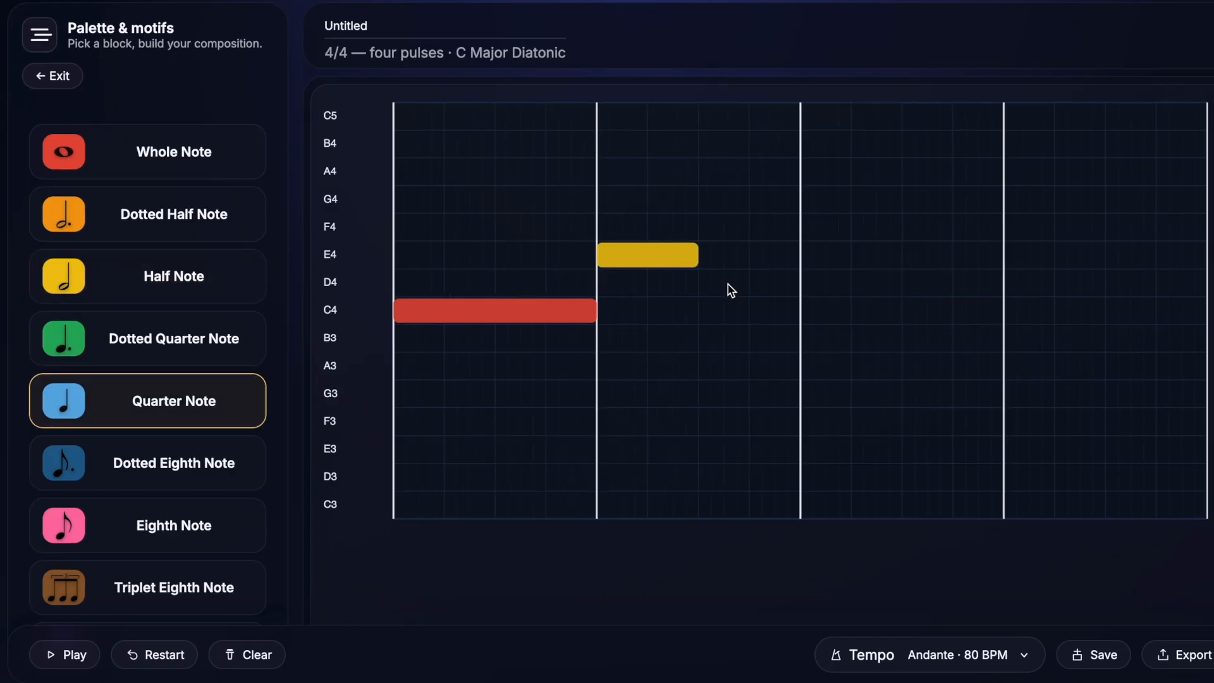
left_click(724, 286)
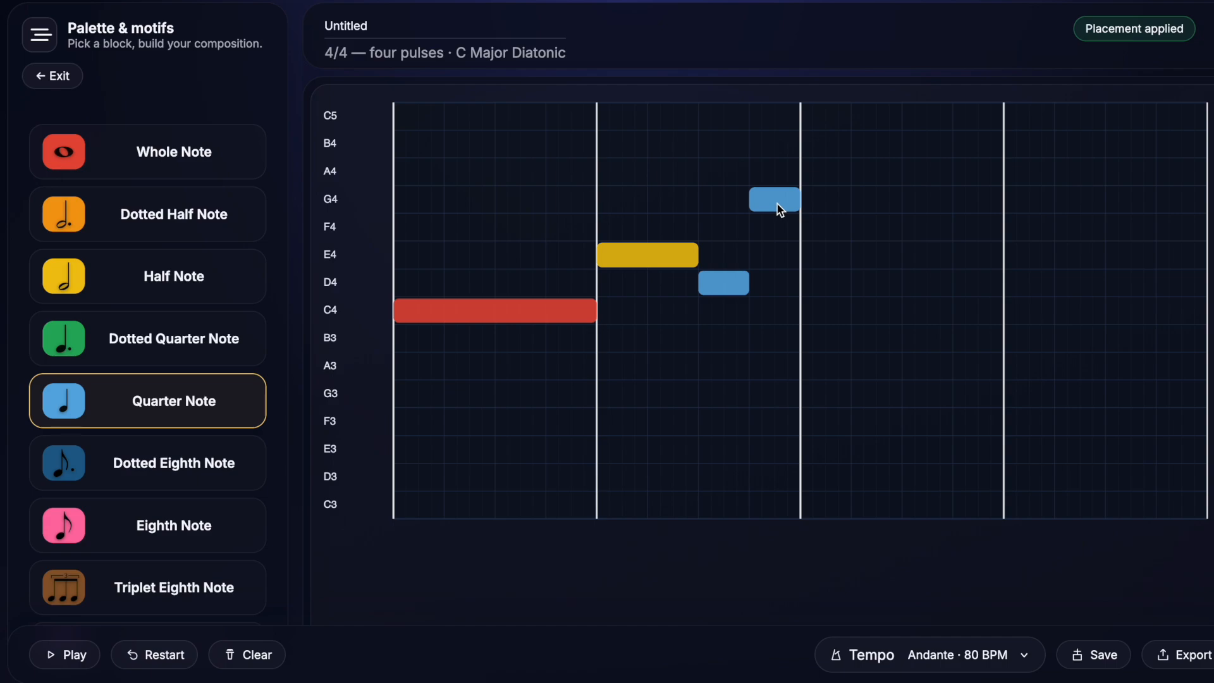
Remove the G4 quarter note from the end of the second measure and move the D4 quarter note up to G4.
left_click(776, 202)
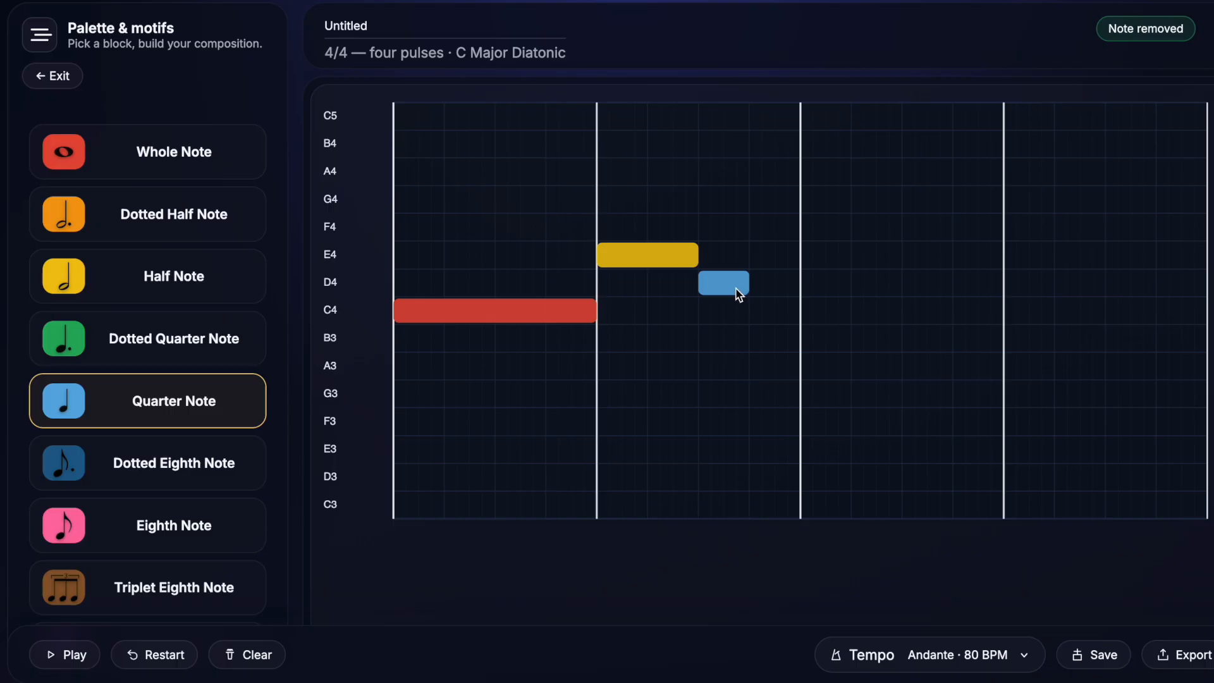
left_click(724, 257)
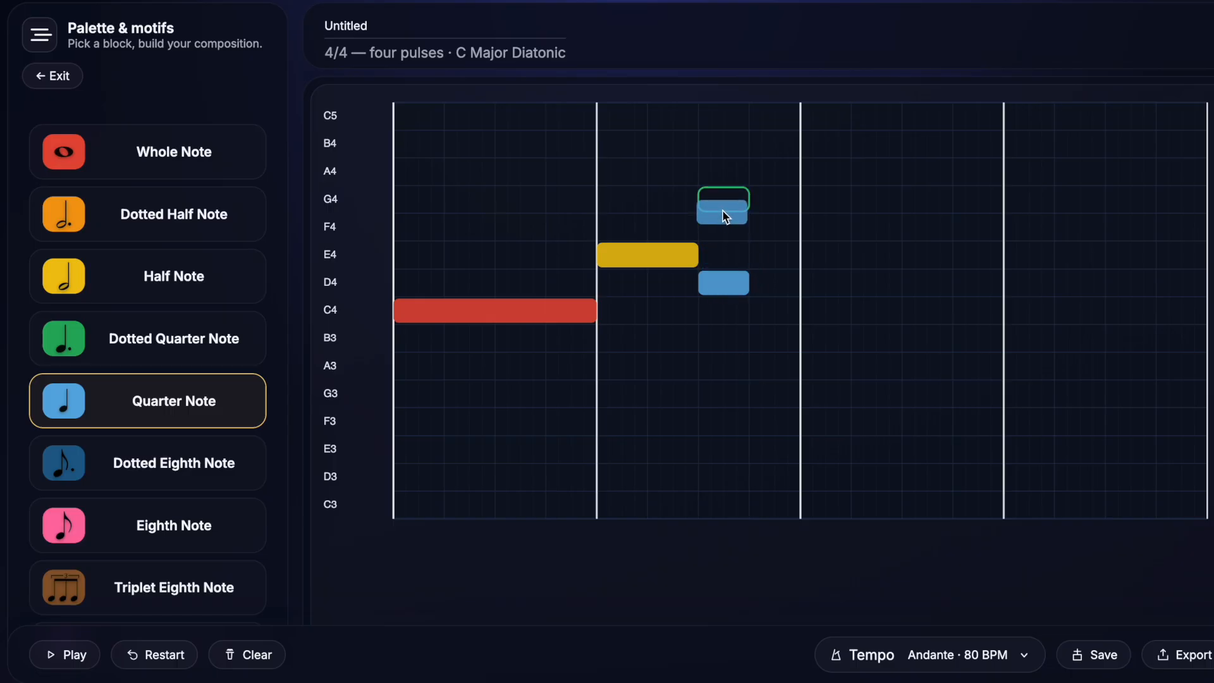
left_click_drag(723, 204, 723, 203)
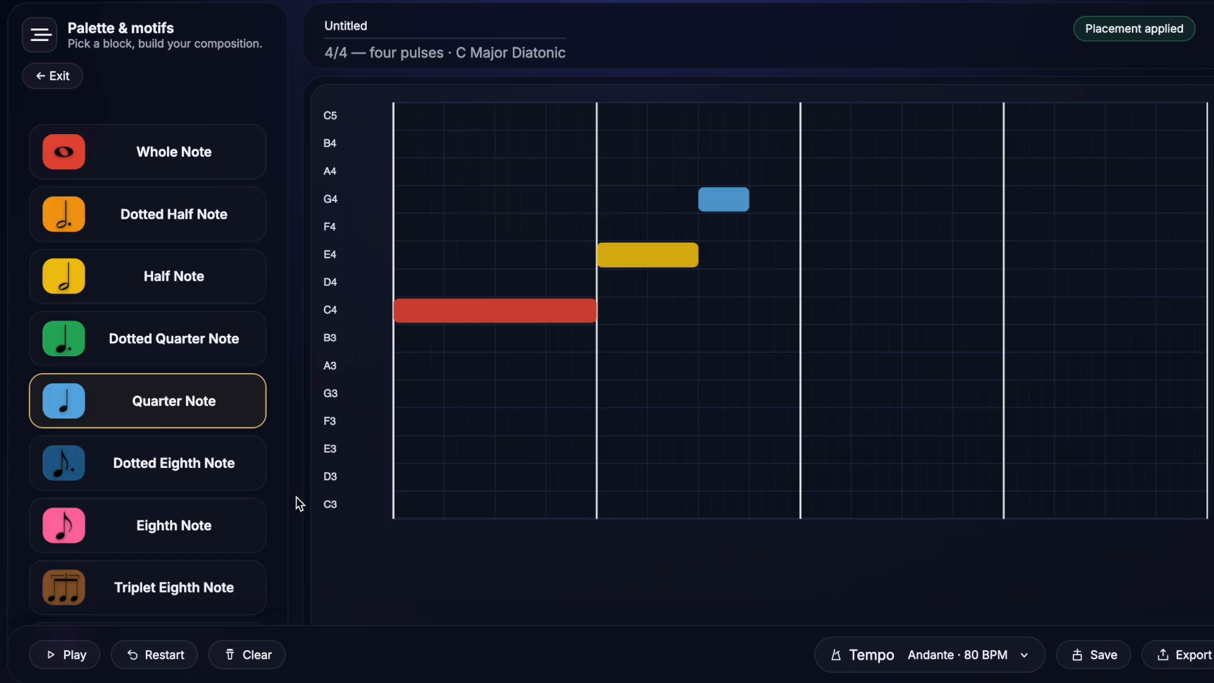
Clear all notes from the composition grid.
left_click(253, 658)
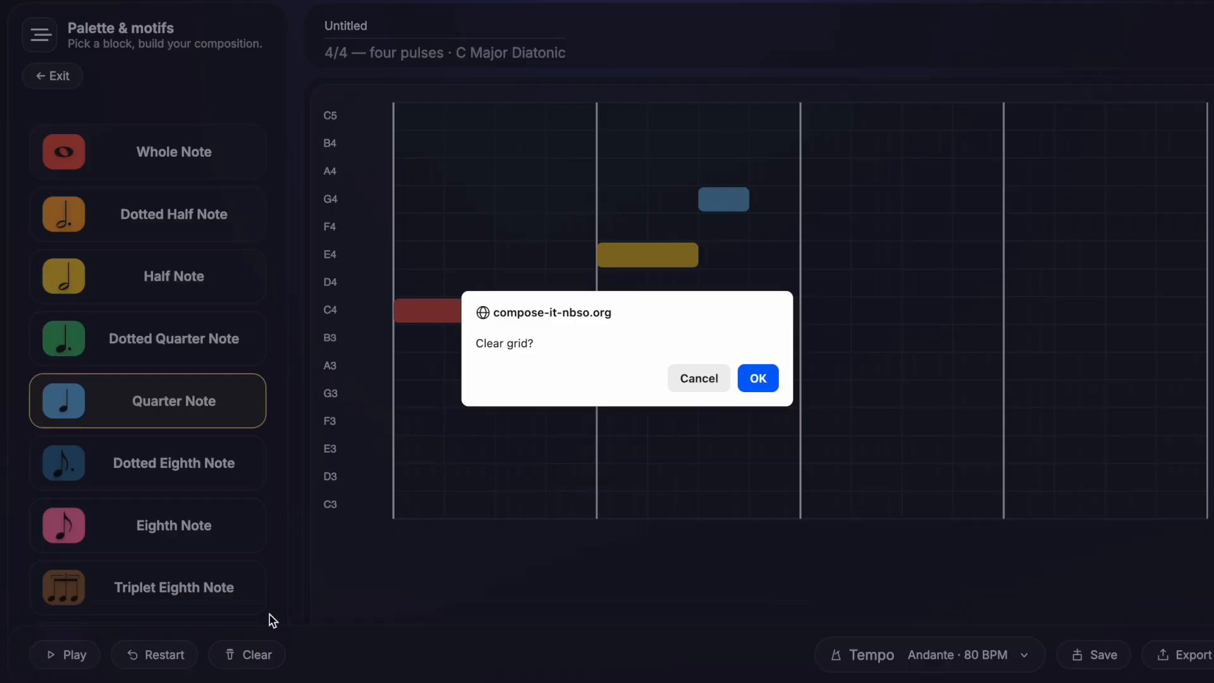
left_click(743, 379)
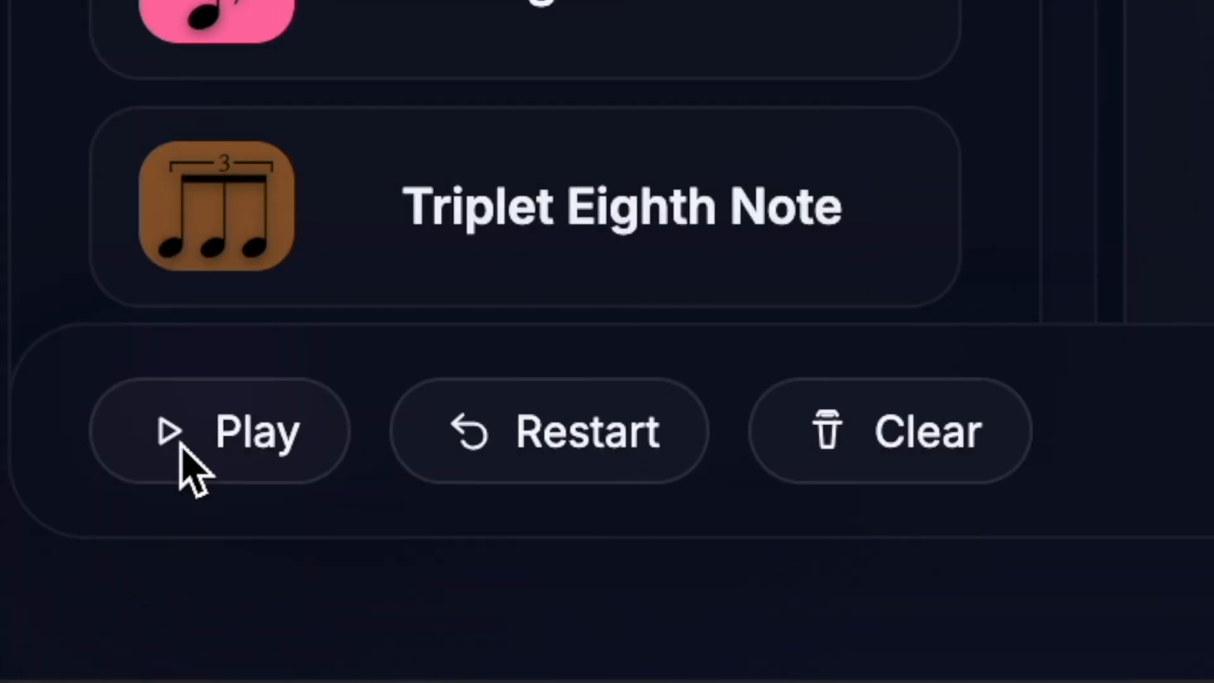
Start playback, restart it from the beginning, and play the composition "Melody with Chordal Harmony".
left_click(193, 471)
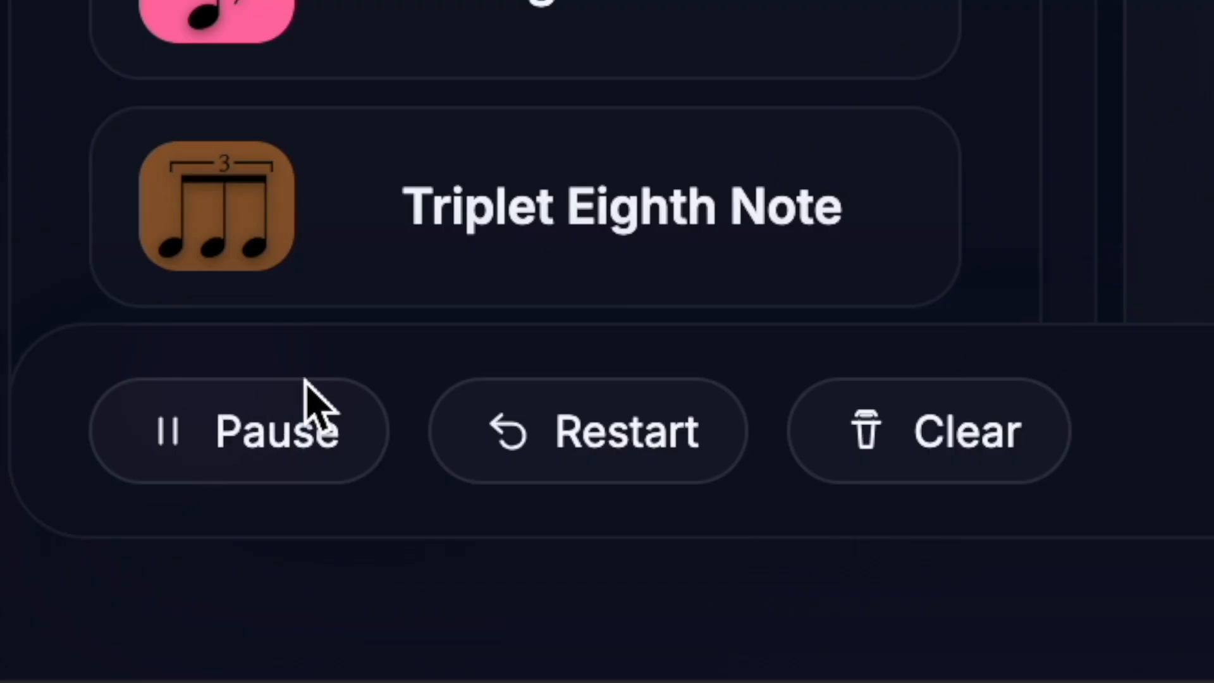
left_click(569, 465)
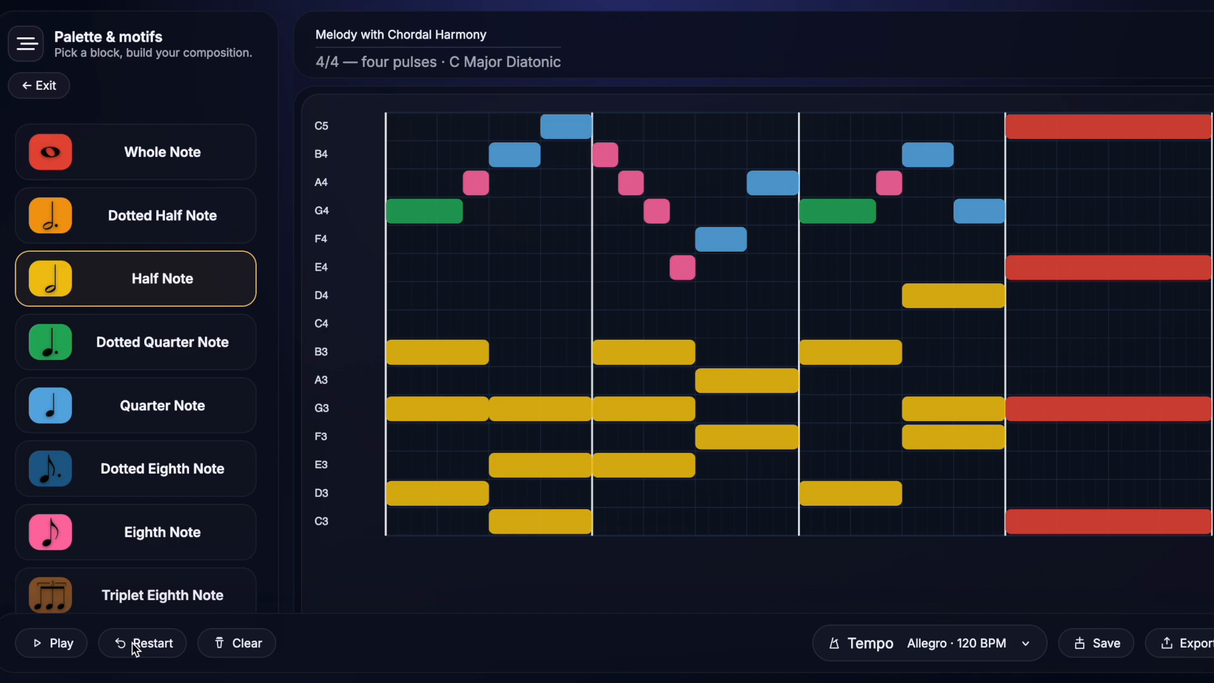
left_click(53, 651)
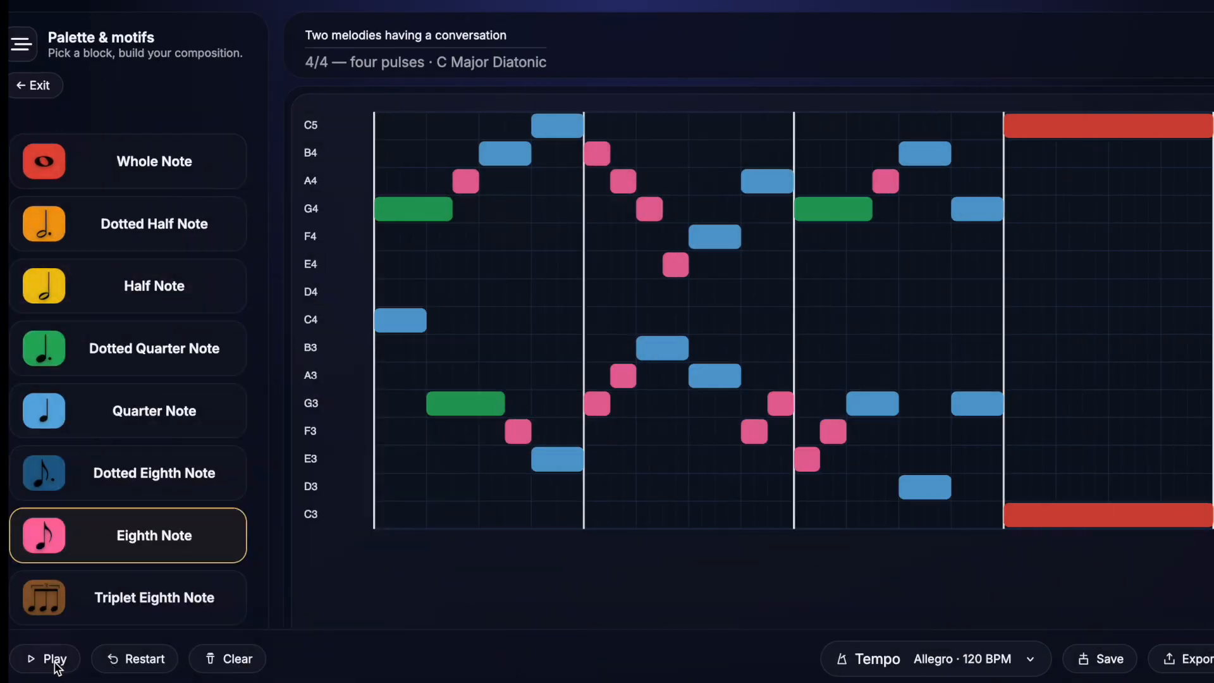
Play the composition "Two melodies having a conversation" and open its tempo choices.
left_click(55, 661)
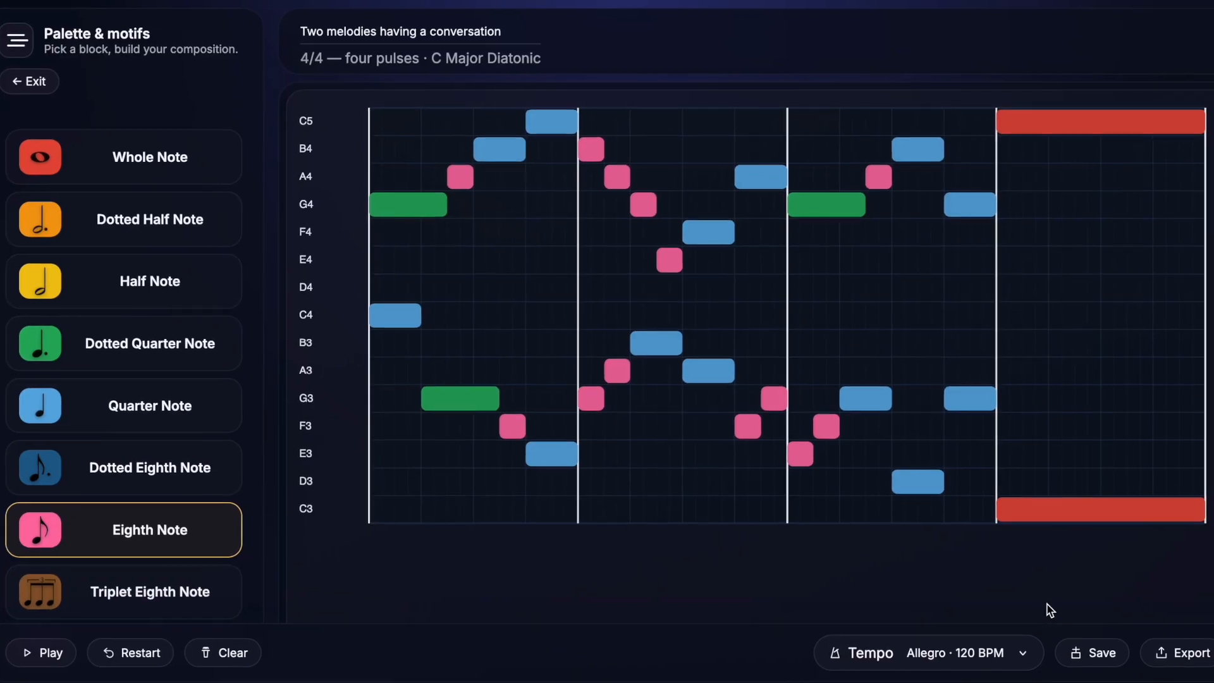
left_click(1004, 648)
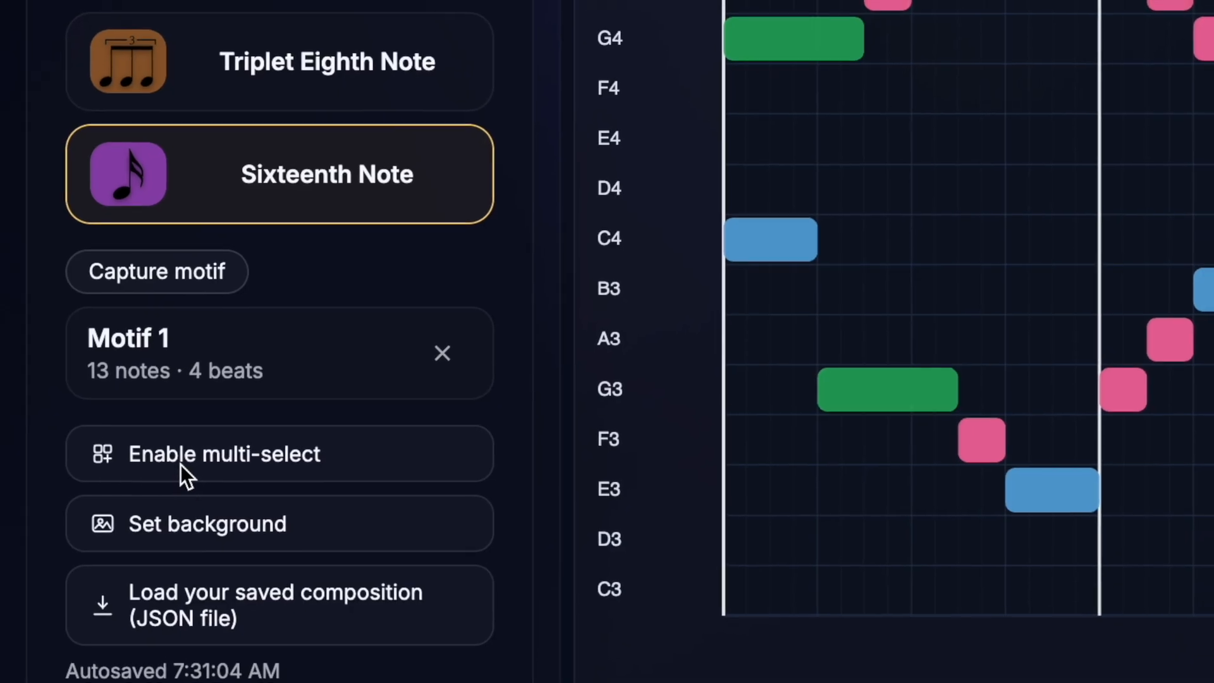
Enable multi-select and move the first measure's B4 and C5 quarter notes together down to G4 and A4.
left_click(180, 464)
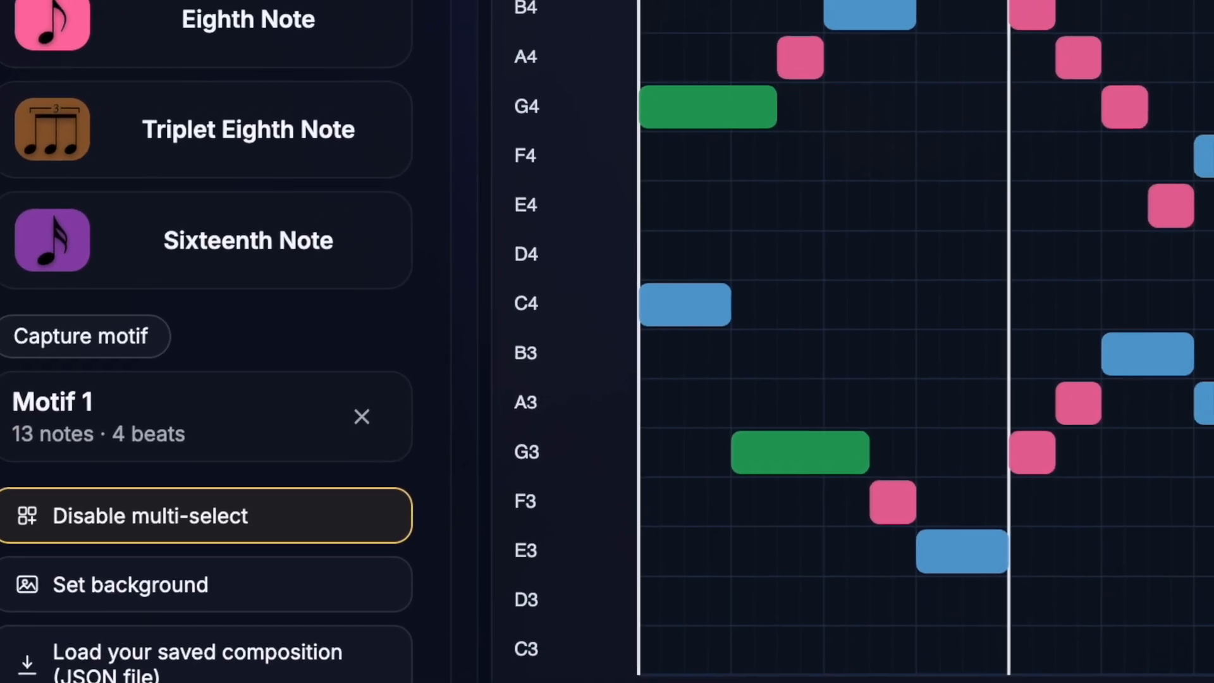
left_click_drag(733, 11, 885, 118)
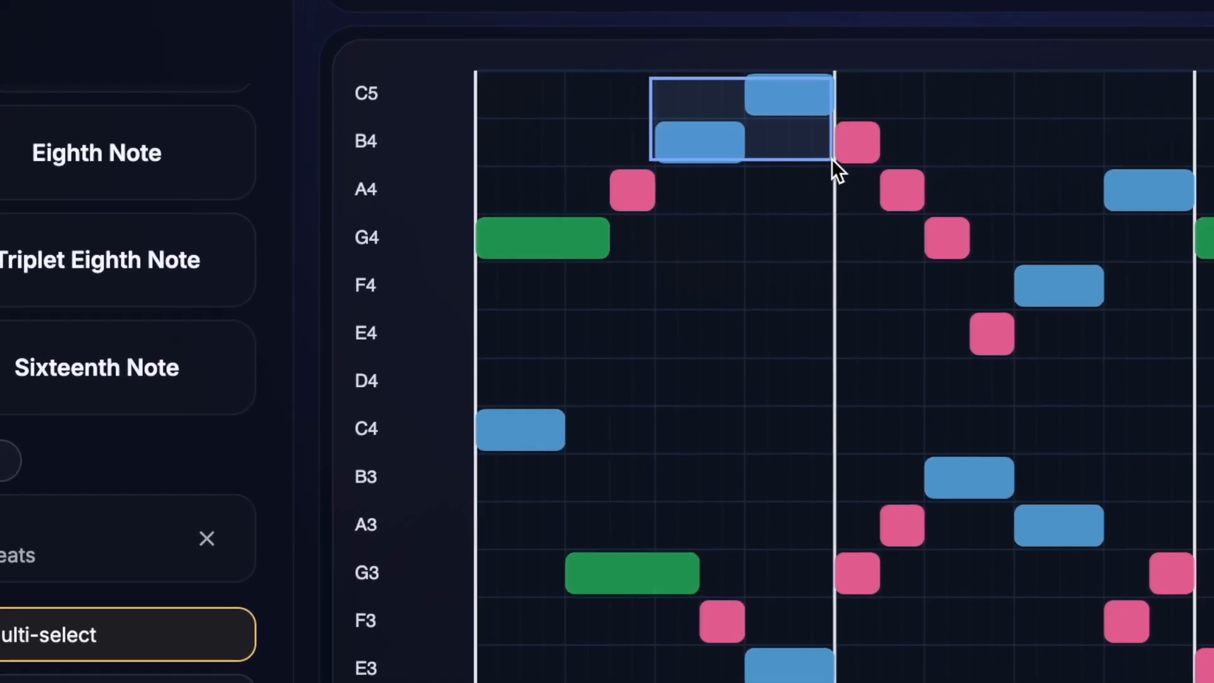
left_click_drag(651, 187, 563, 364)
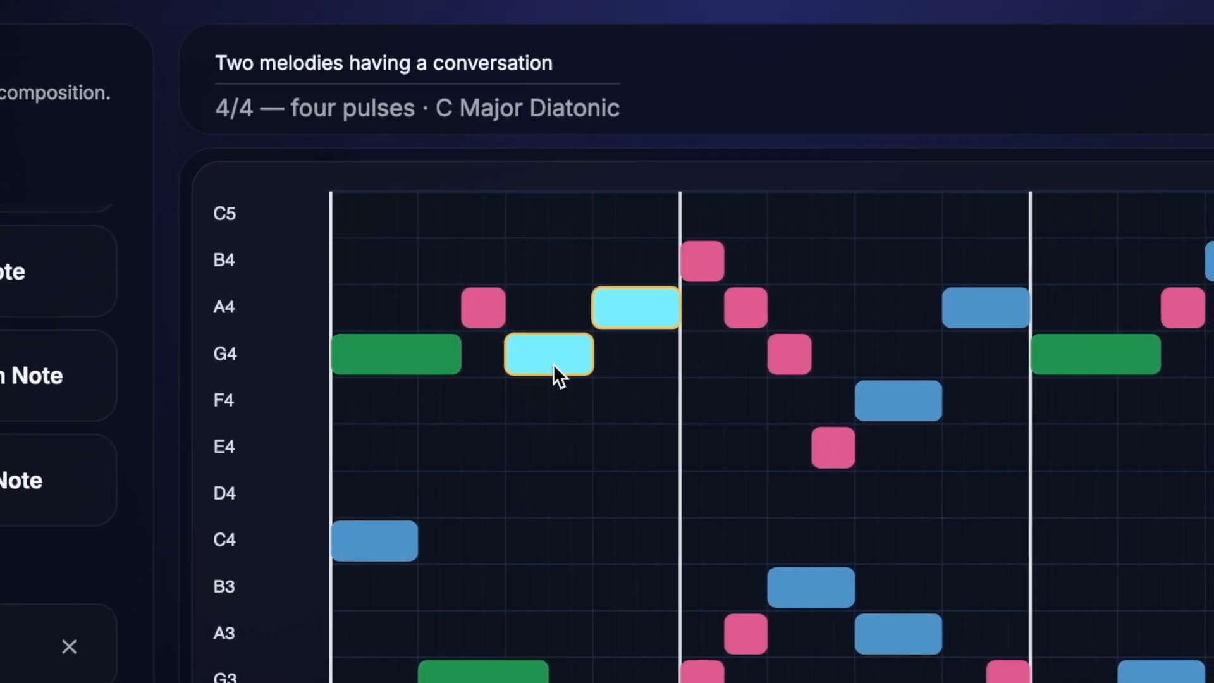
key("Escape")
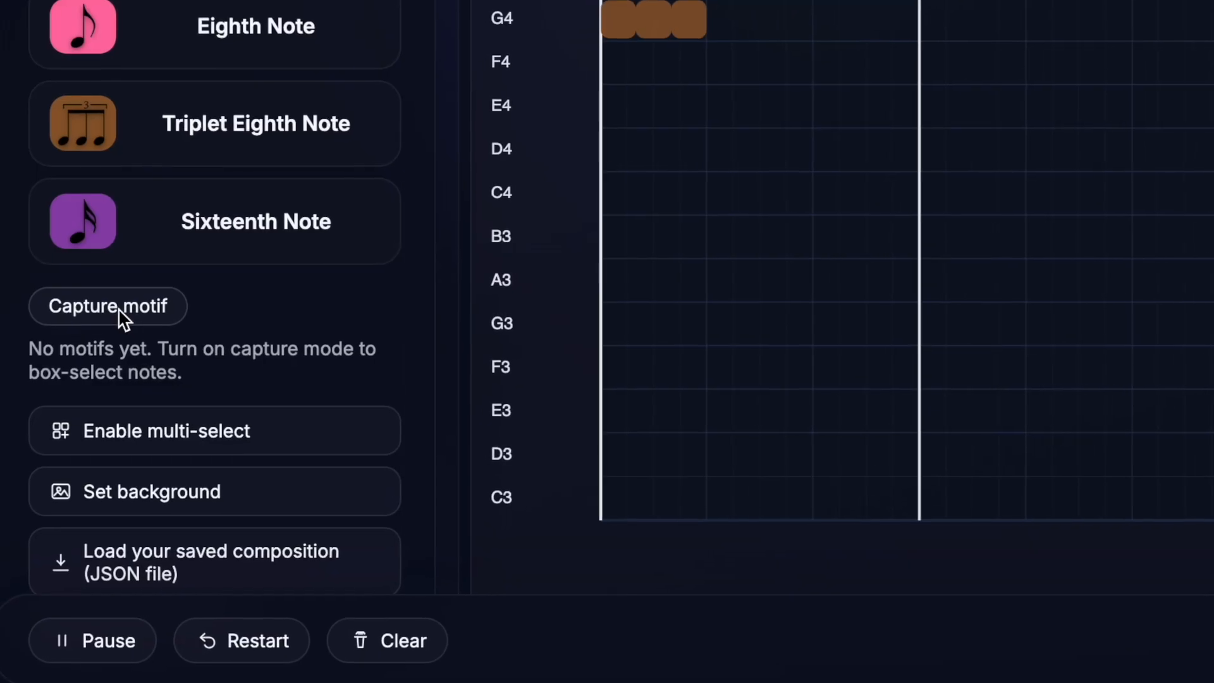
Capture the G4 triplet and the A4 quarter note as a motif named "Triplet and quarter note motif".
left_click(151, 324)
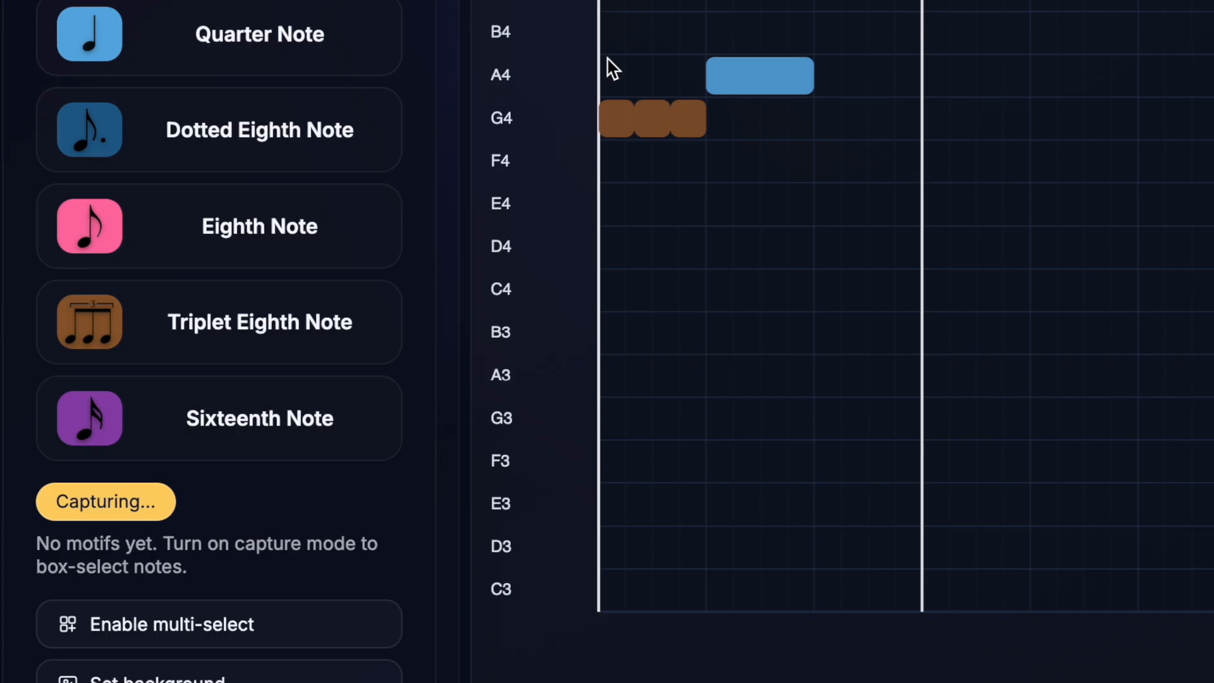
left_click_drag(606, 59, 818, 140)
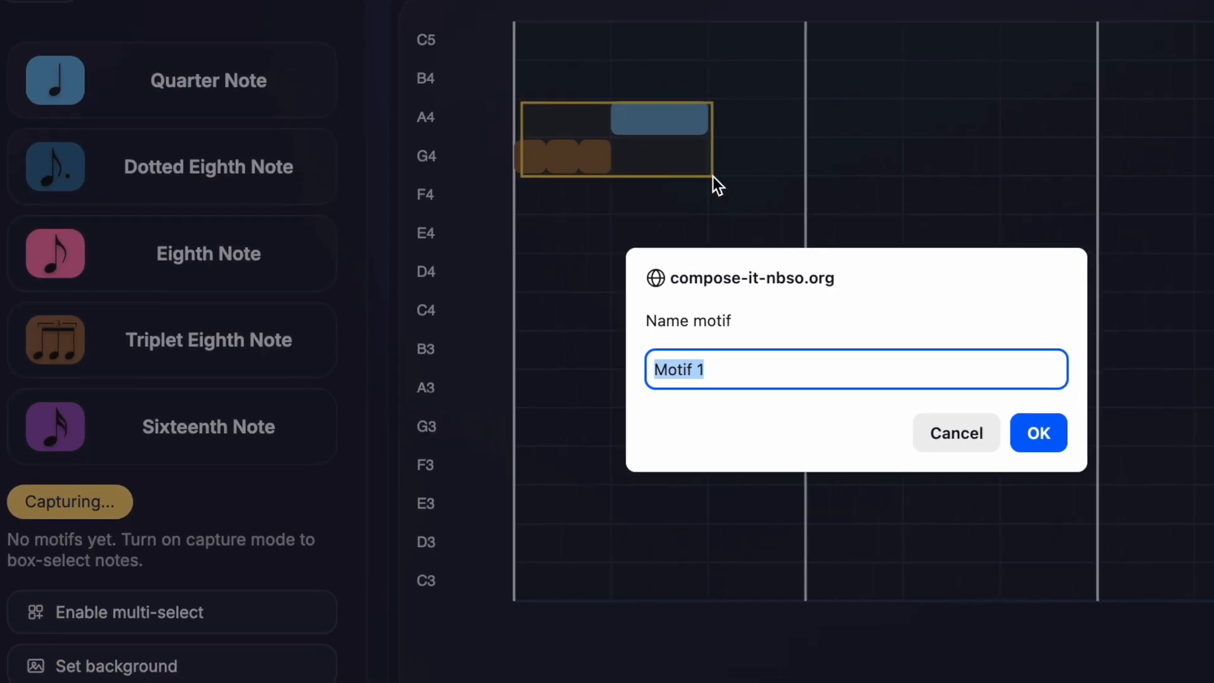
type("Triplet and quar")
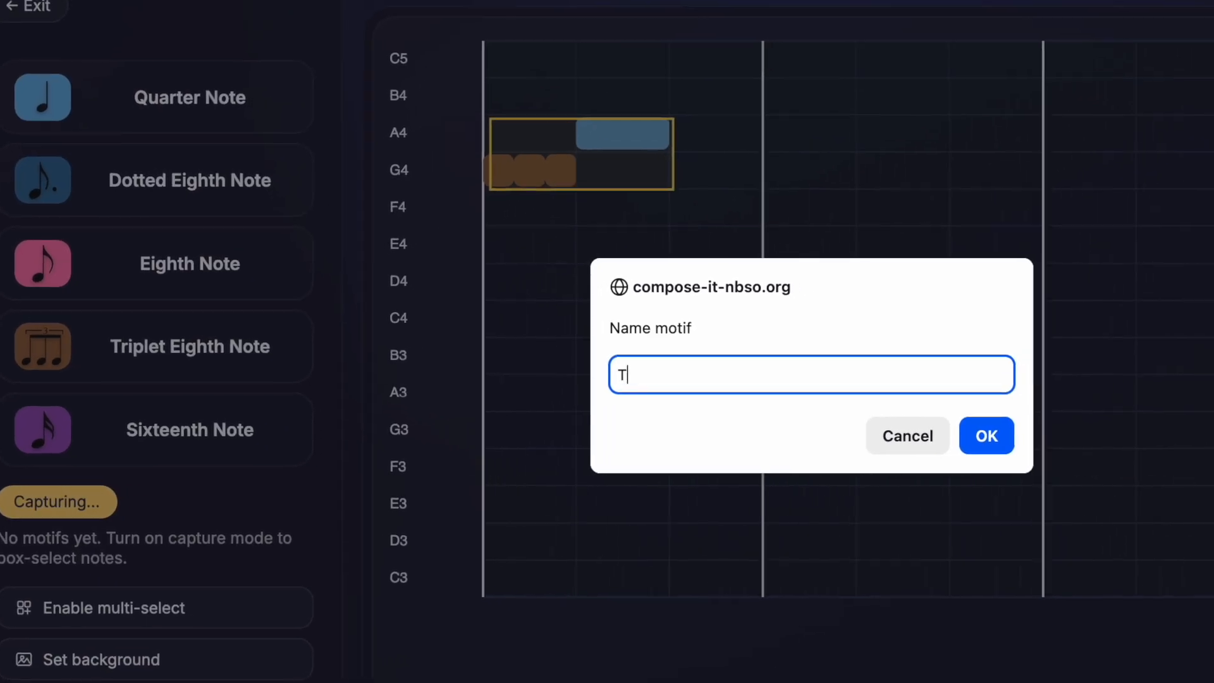
type("ter note motif")
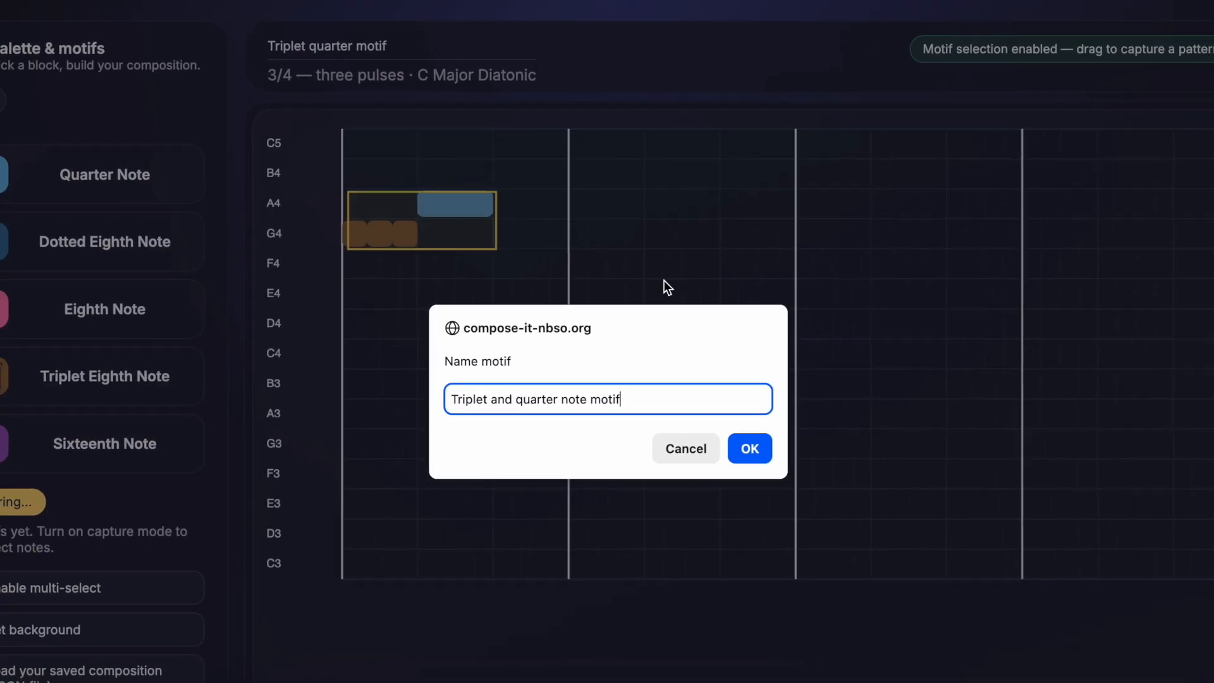
left_click(749, 449)
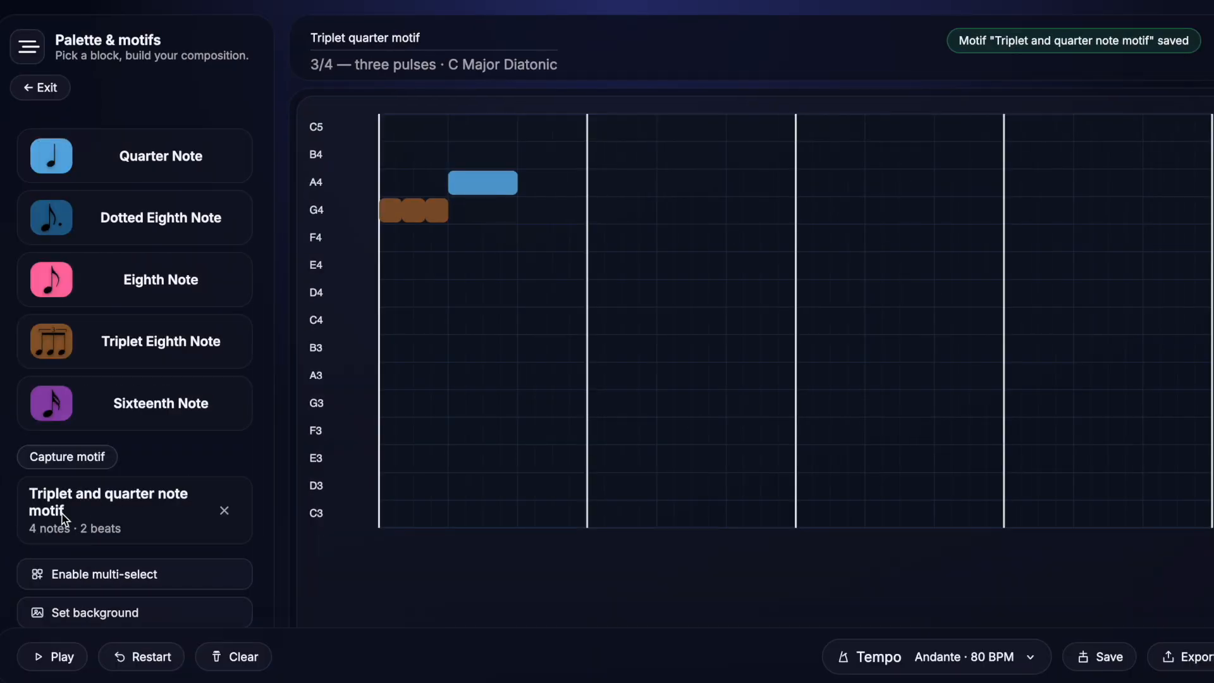
Place the saved motif at the start of the second measure on E4–F4 and of the third measure on C4–D4.
left_click(63, 519)
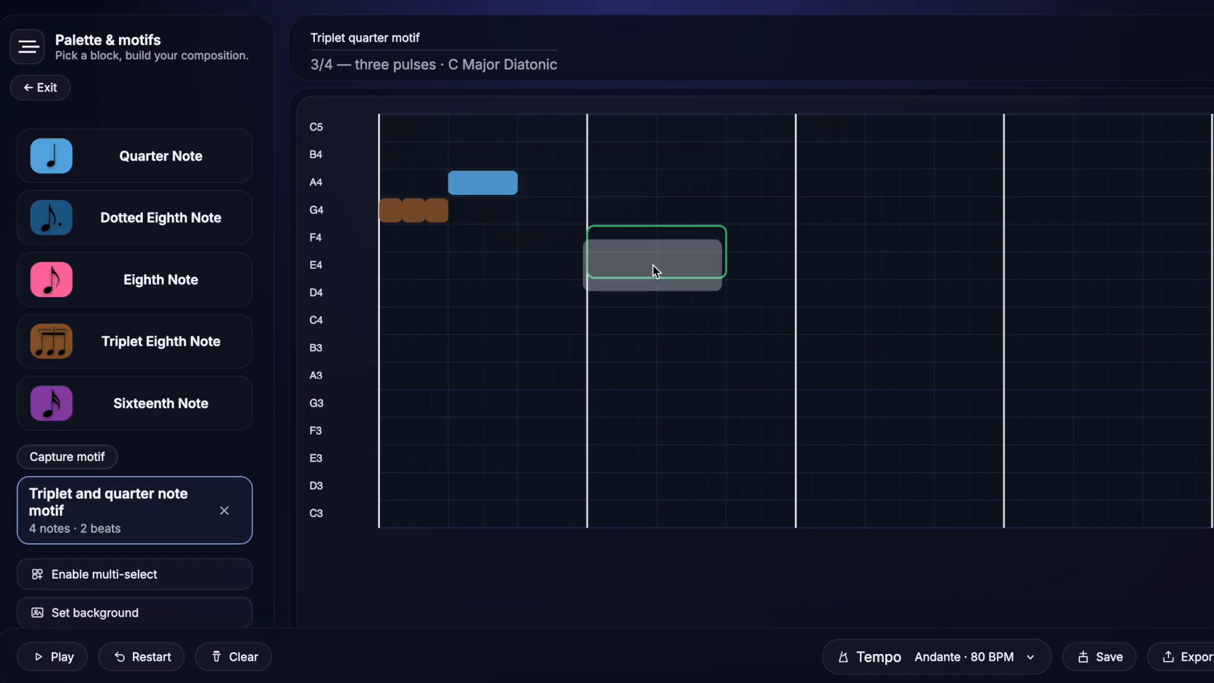
left_click(653, 271)
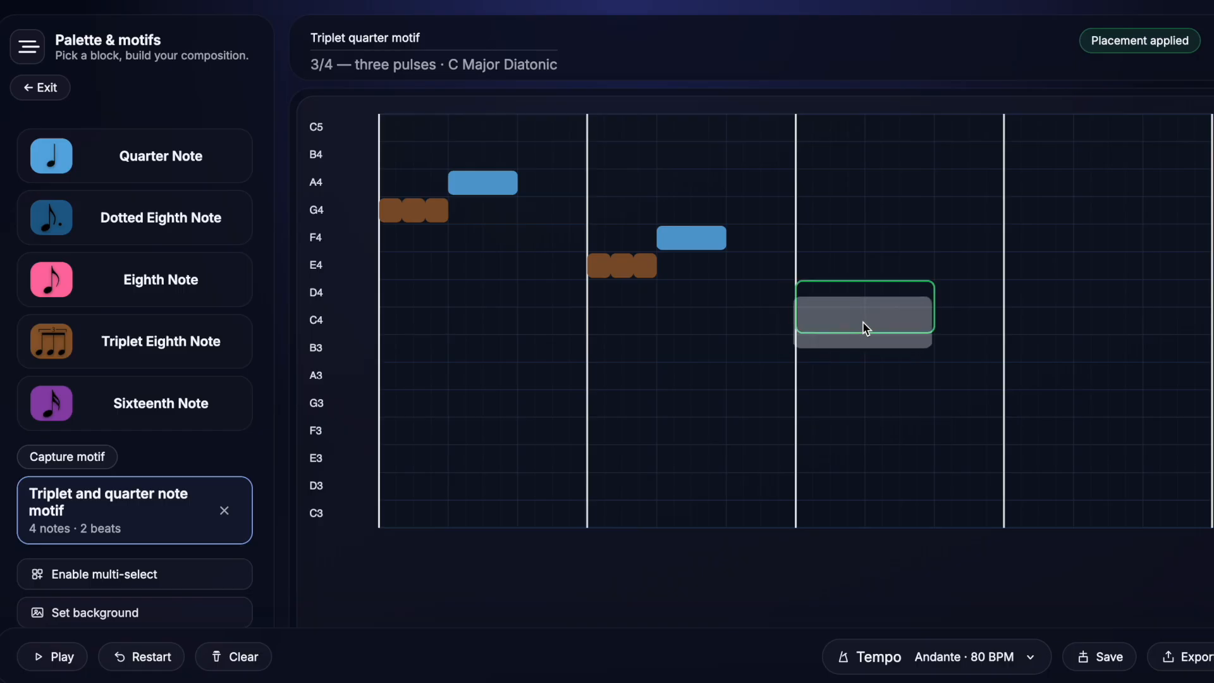
left_click(864, 325)
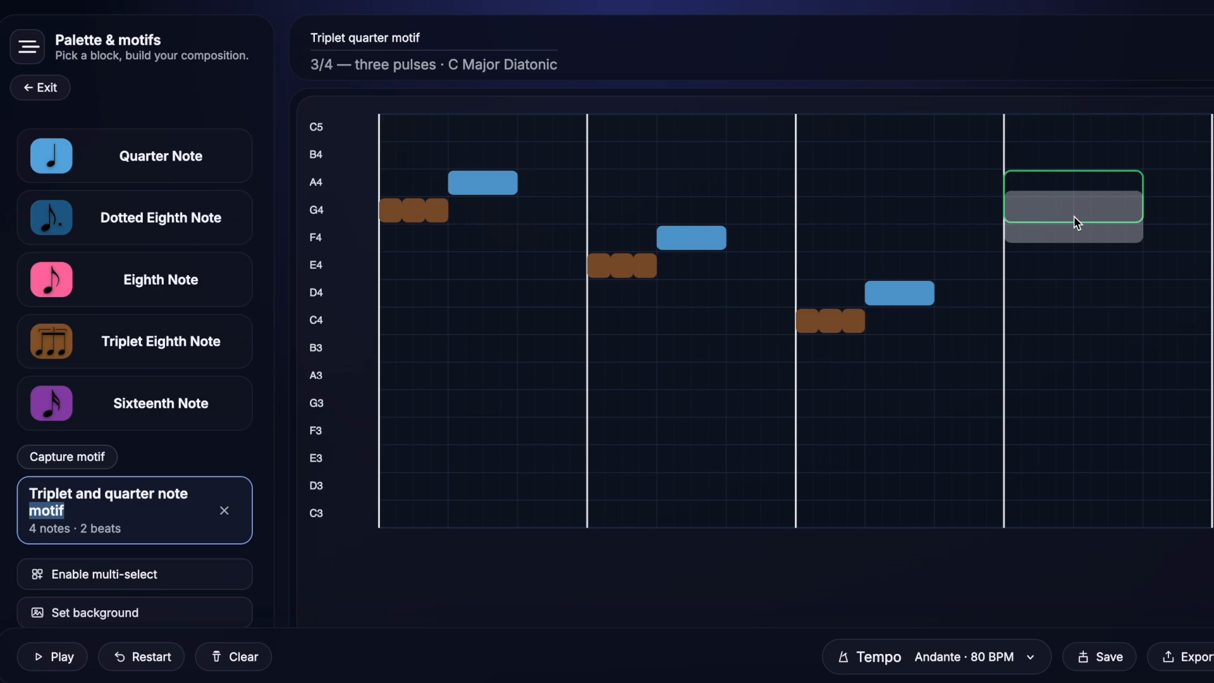
Place the saved motif at the start of the fourth measure on G4–A4 and move its quarter note down to C4.
left_click(1077, 222)
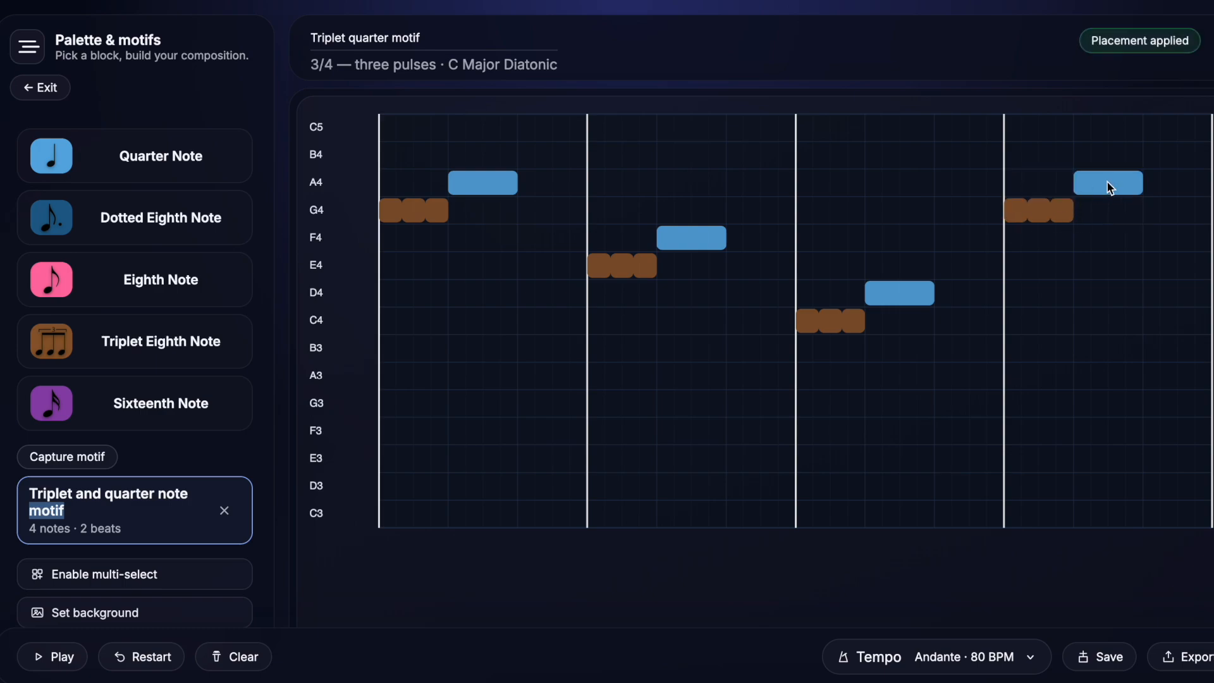
left_click_drag(1108, 188, 1111, 326)
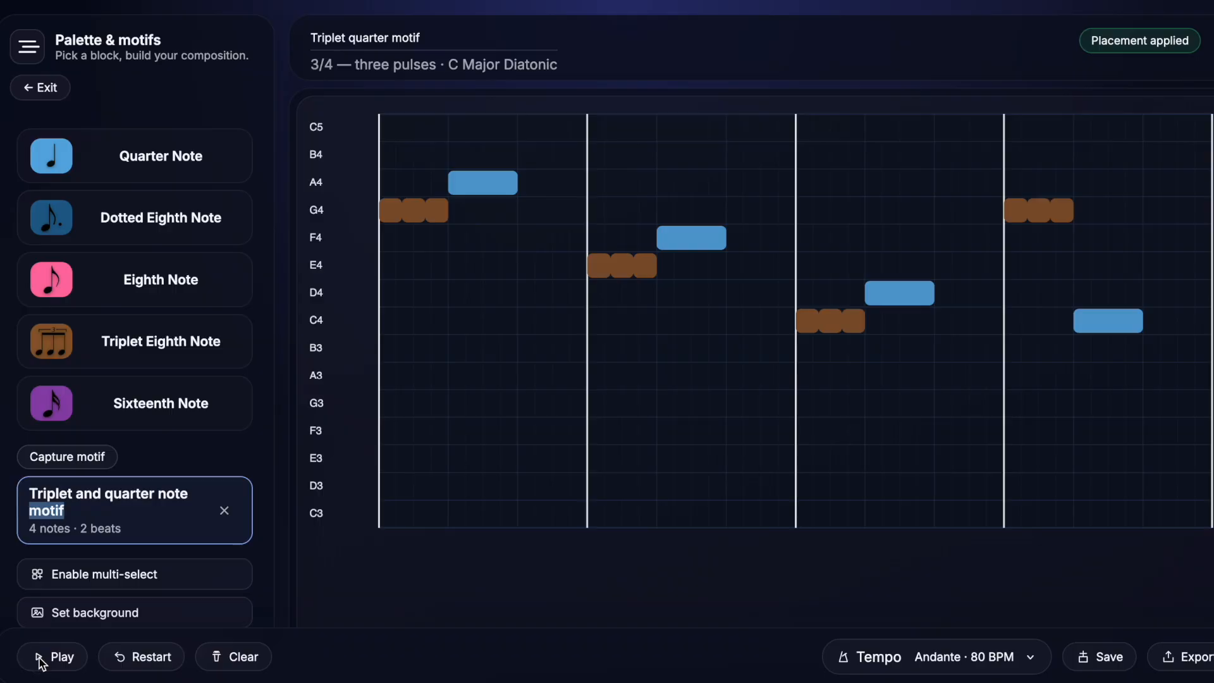
scroll(69, 478, "down", 3)
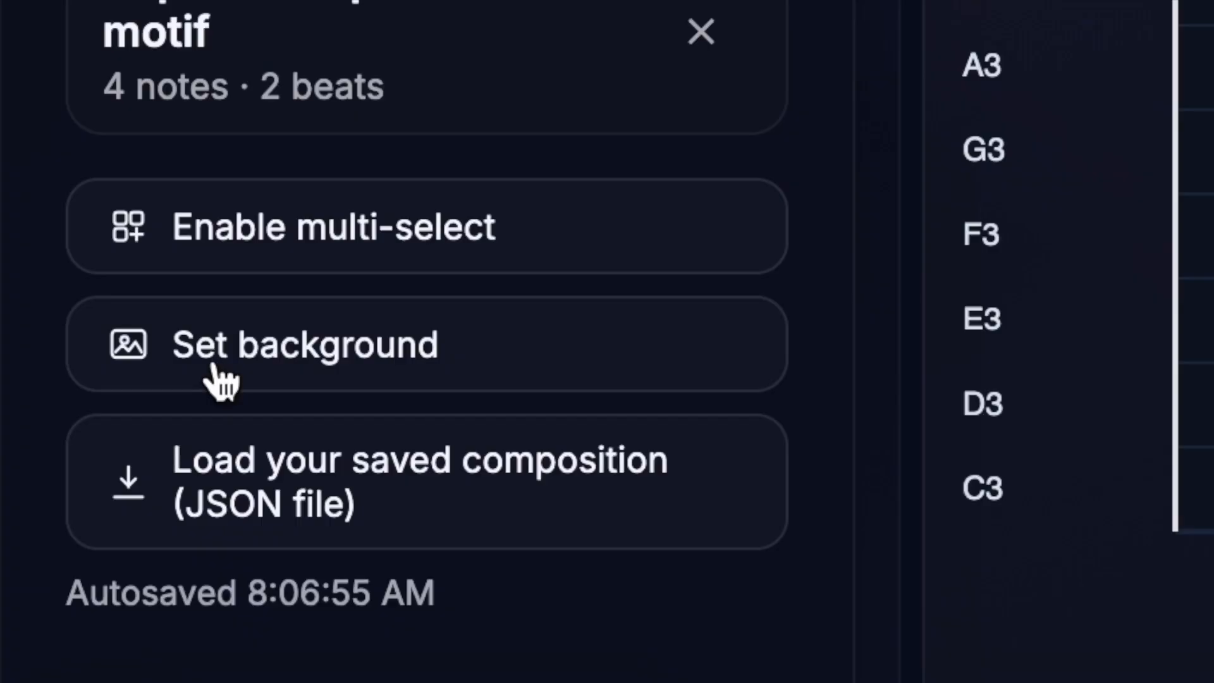
left_click(221, 376)
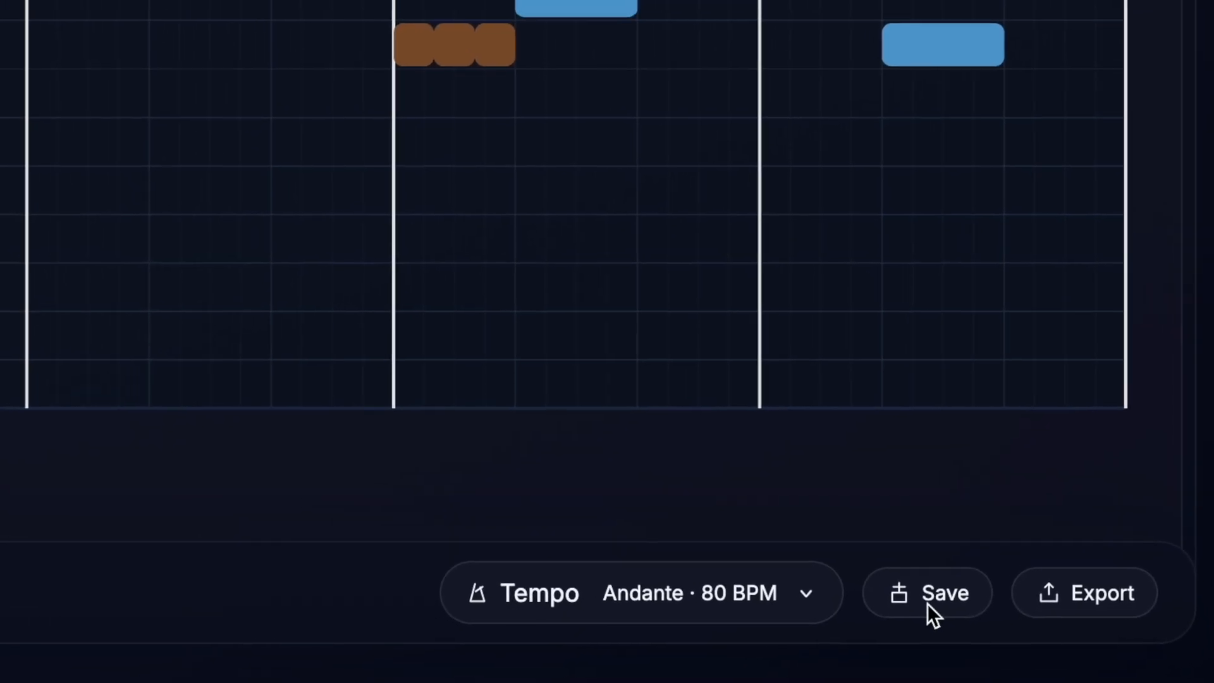
Save the composition "Triplet quarter motif" as a download and open its export options.
left_click(970, 626)
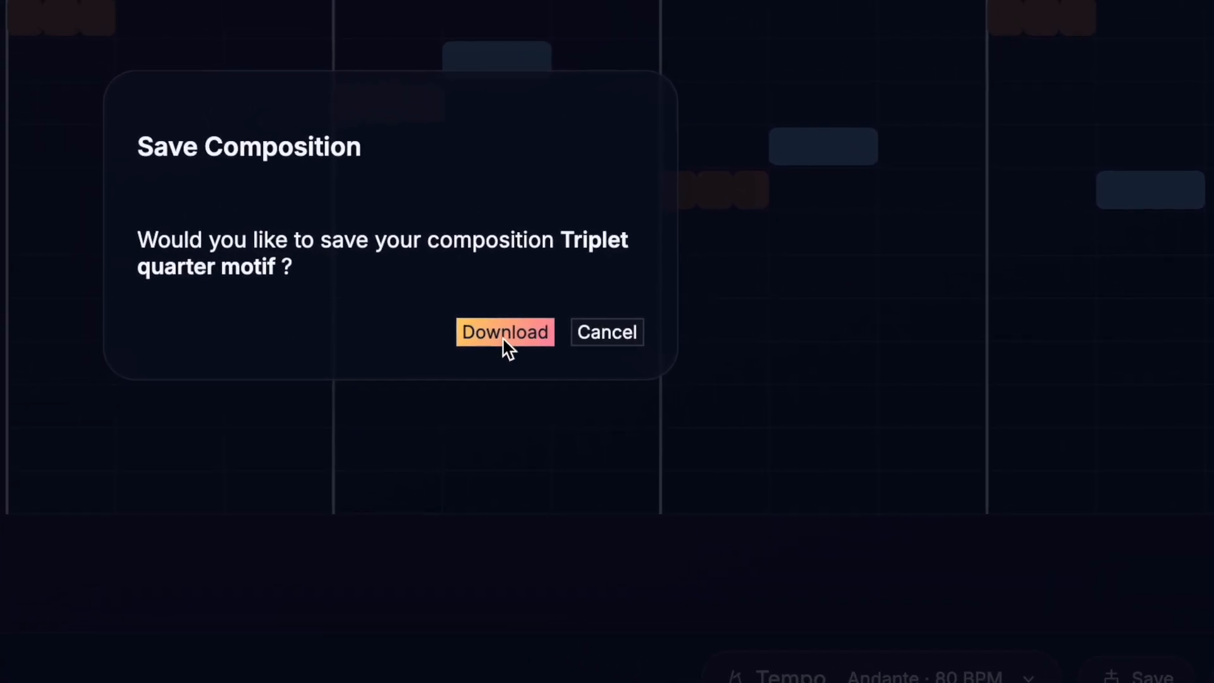
left_click(484, 325)
left_click(1103, 618)
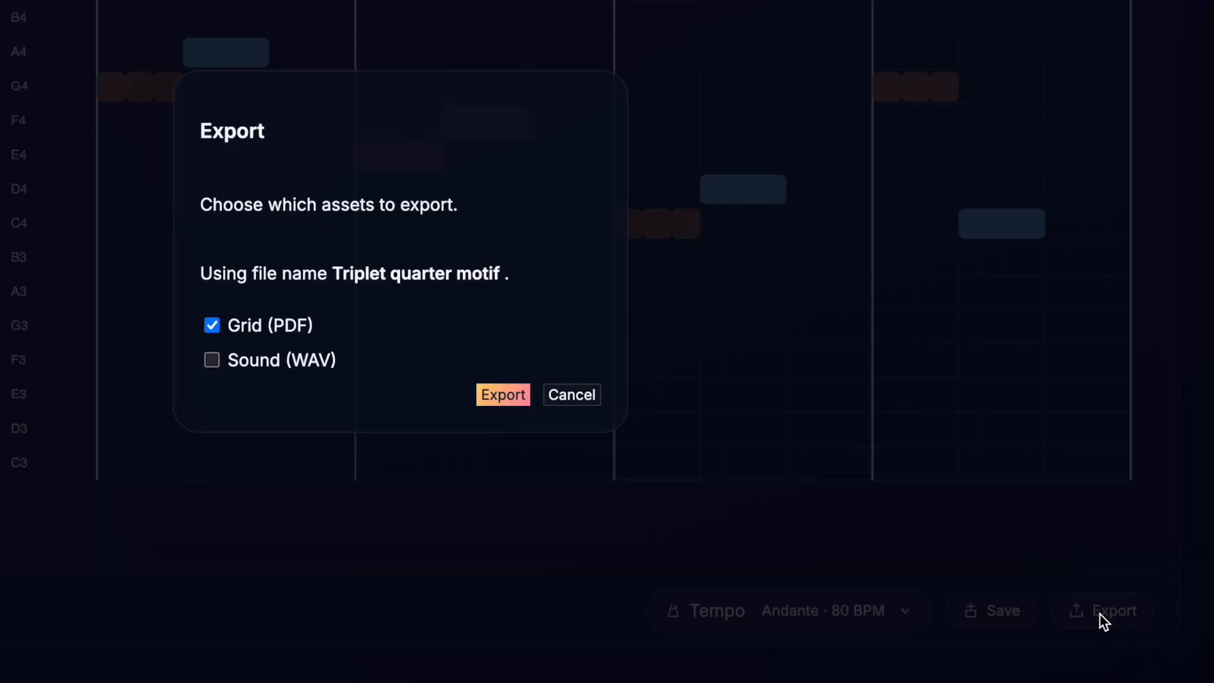